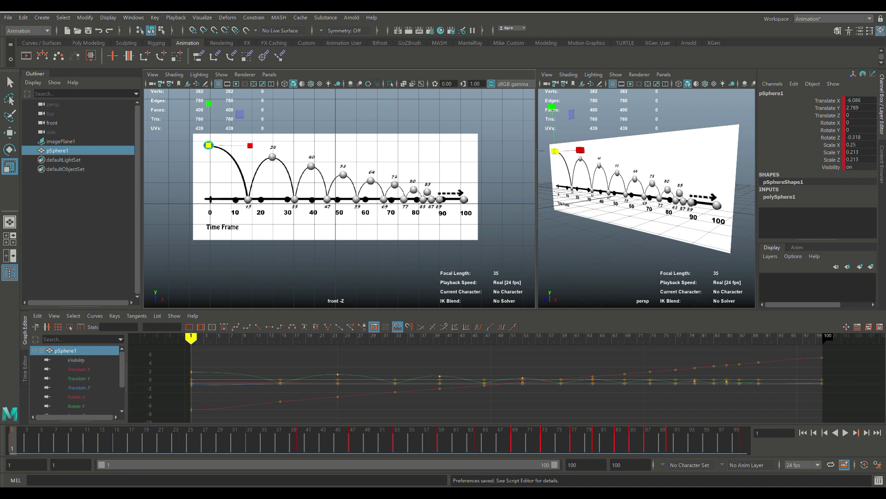
Step: Play and scrub through the finished bouncing ball animation, comparing the sphere's motion with the timing chart and its animation curves
left_click(846, 432)
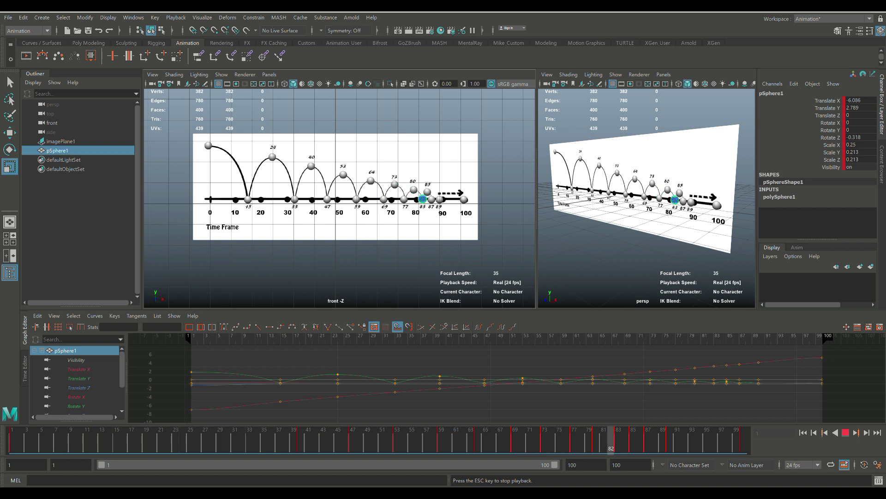
key("Escape")
left_click(802, 432)
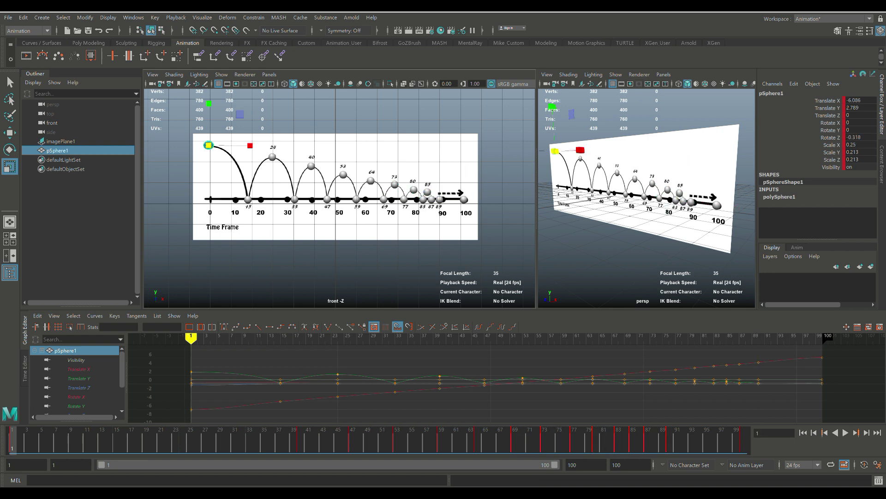
scroll(340, 200, "up", 2)
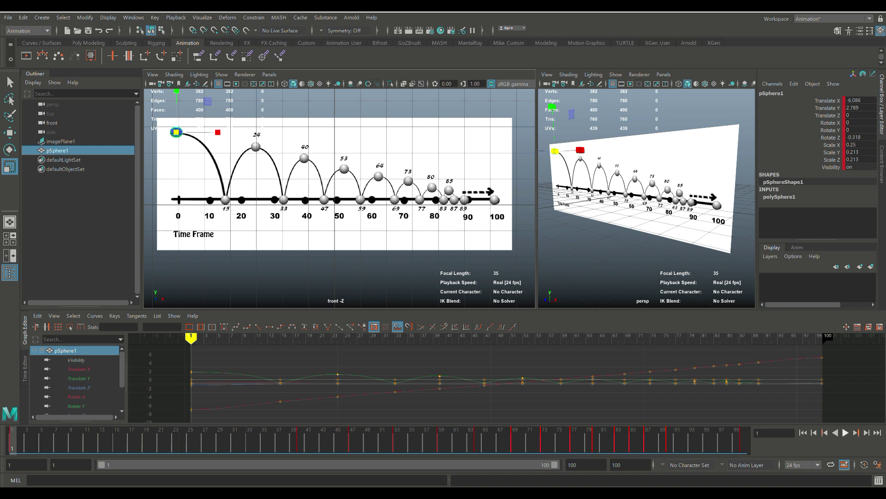
left_click(846, 432)
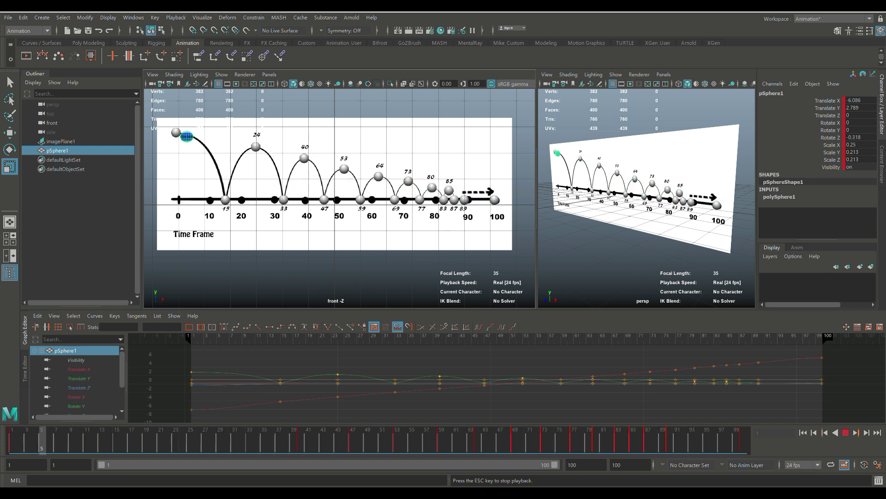
left_click(845, 432)
left_click(803, 432)
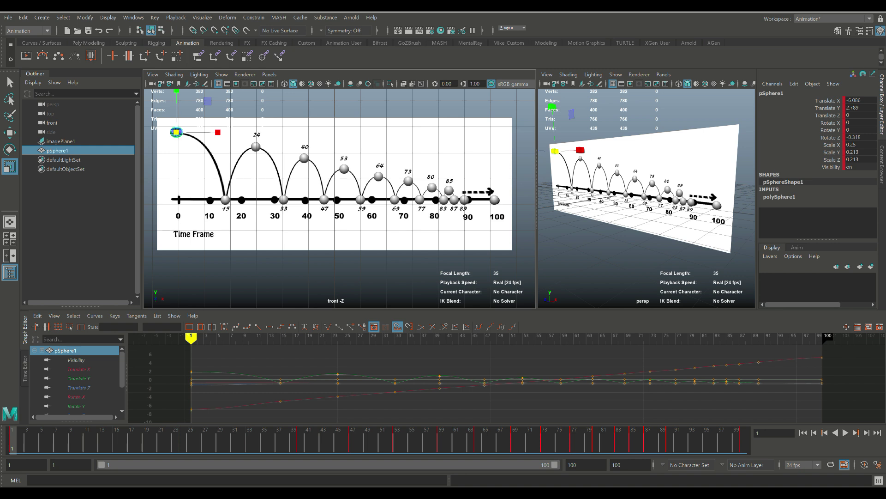
key("alt+v")
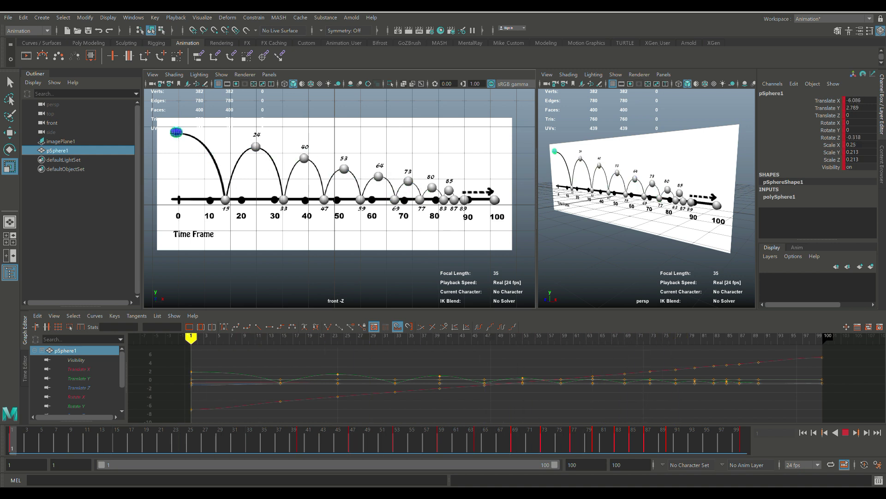
key("alt+v")
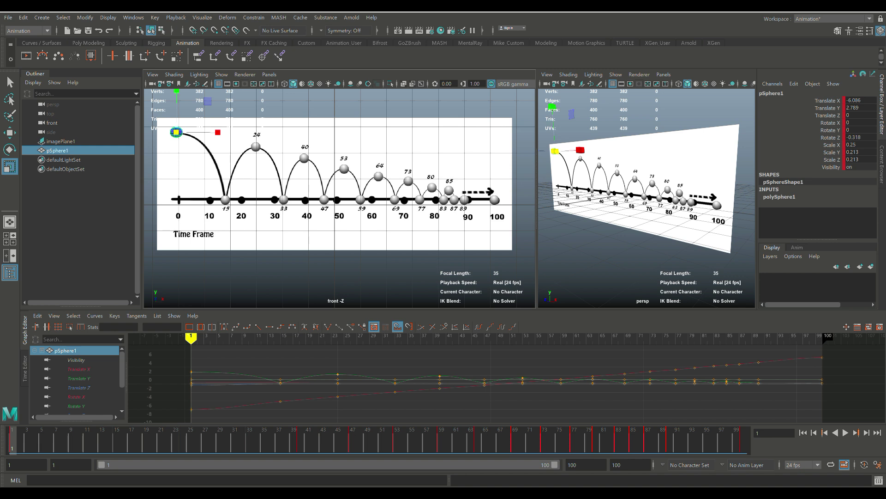
key("alt+v")
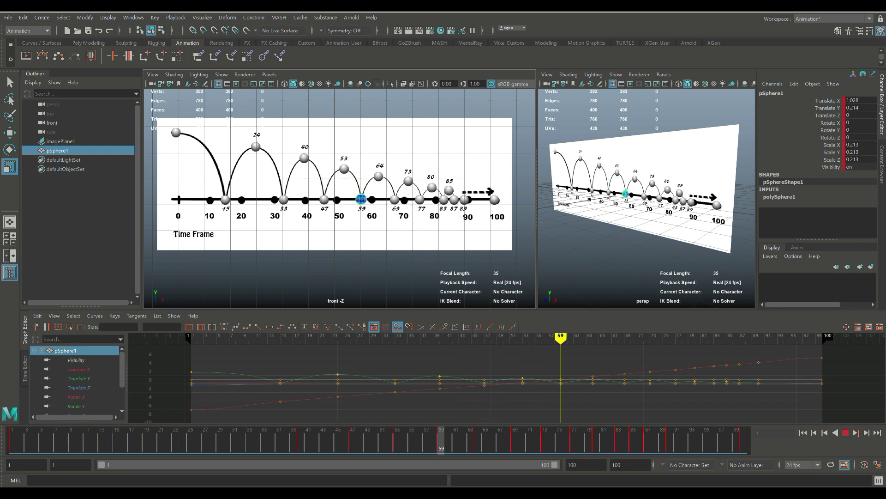
left_click_drag(537, 441, 382, 441)
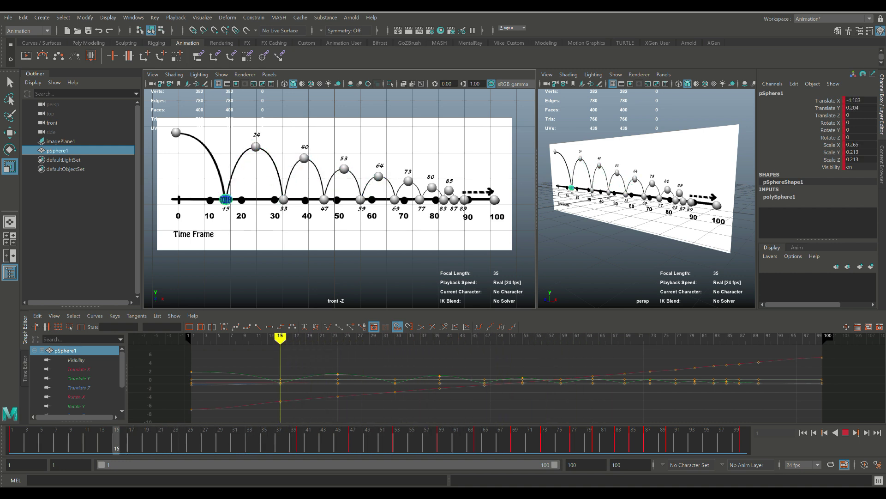
key("Escape")
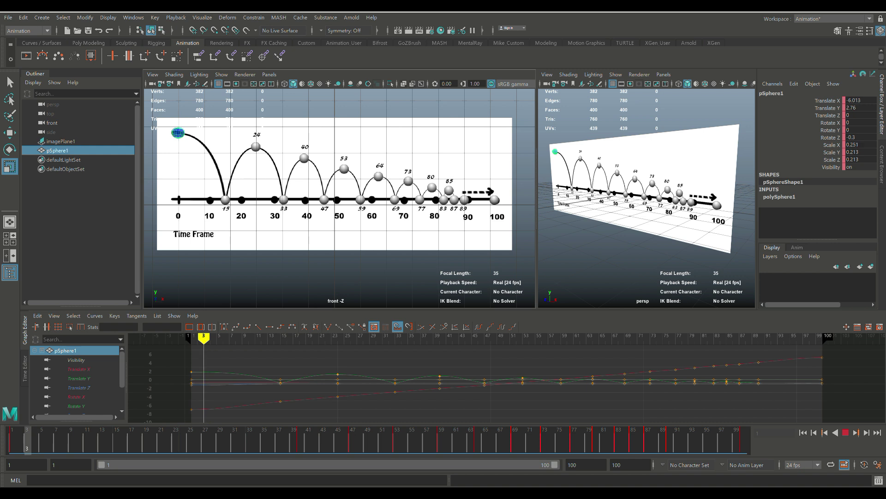
scroll(492, 379, "up", 3)
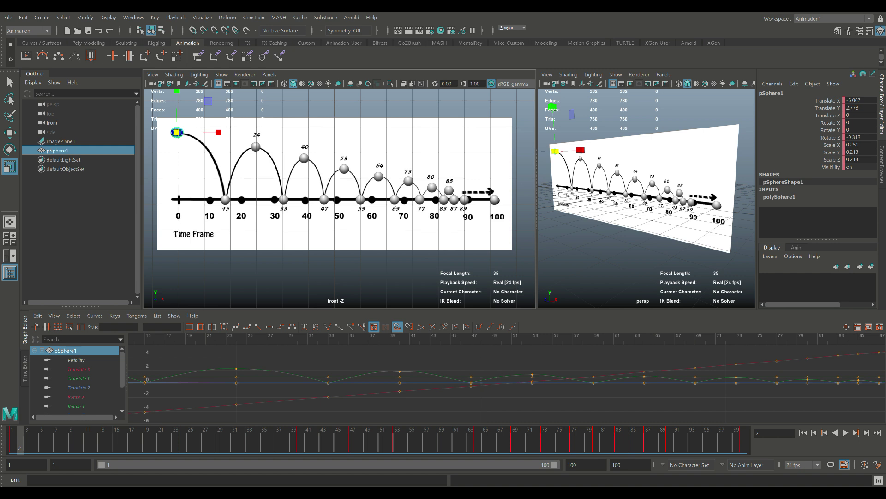
Step: Start a new empty scene and switch the workspace to Animation
left_click(8, 17)
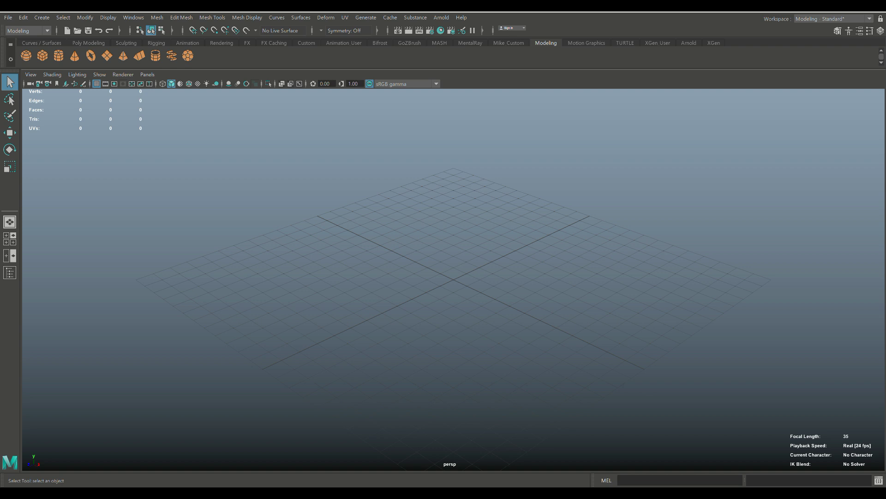
left_click(830, 18)
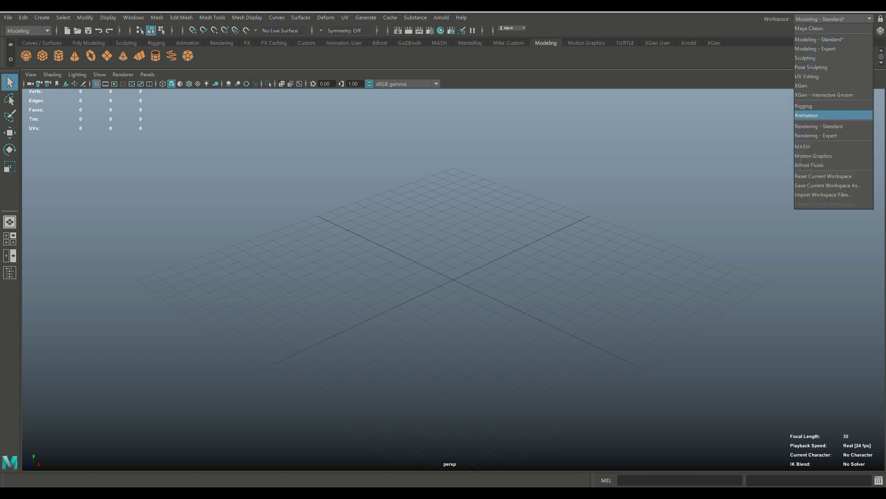
left_click(813, 115)
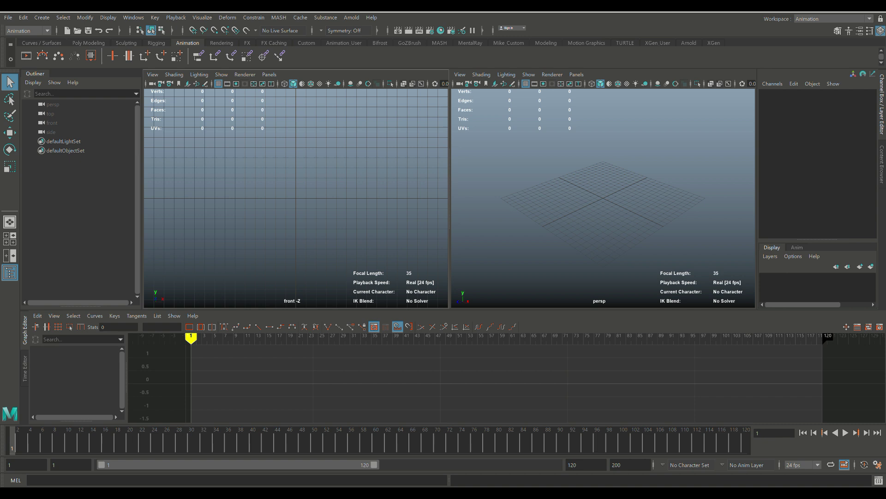
Step: Check the frame rate and playback speed in the Time Slider preferences
left_click(878, 464)
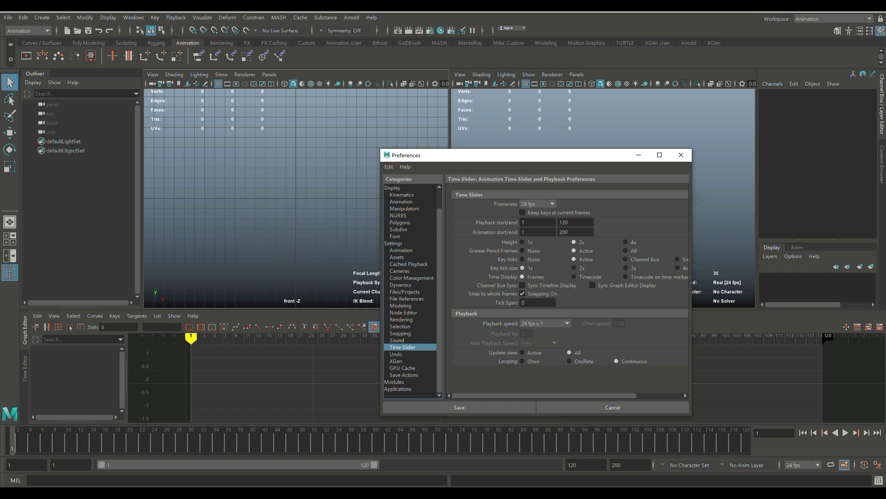
left_click(681, 155)
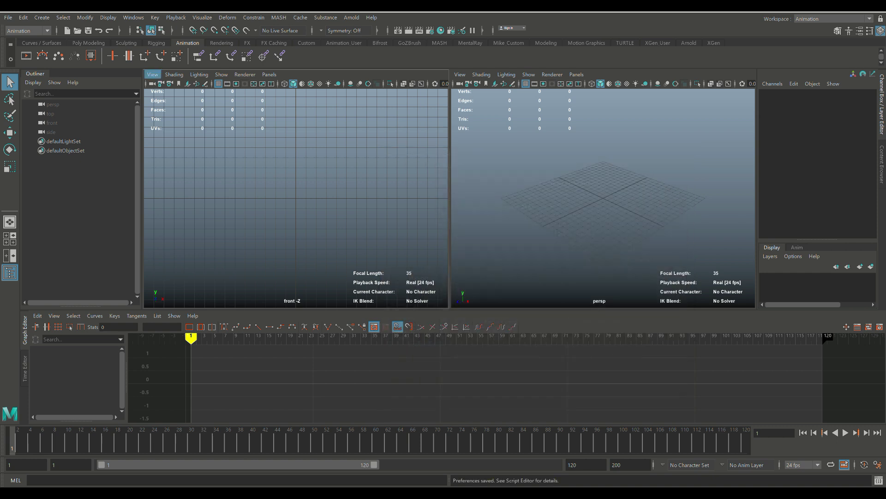
Step: Import the bouncing ball timing chart as an image plane in the front view
left_click(152, 74)
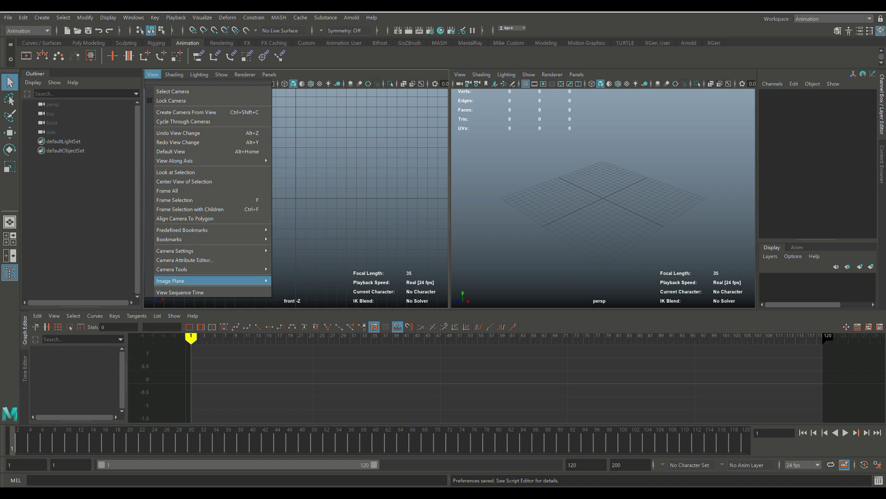
mouse_move(207, 280)
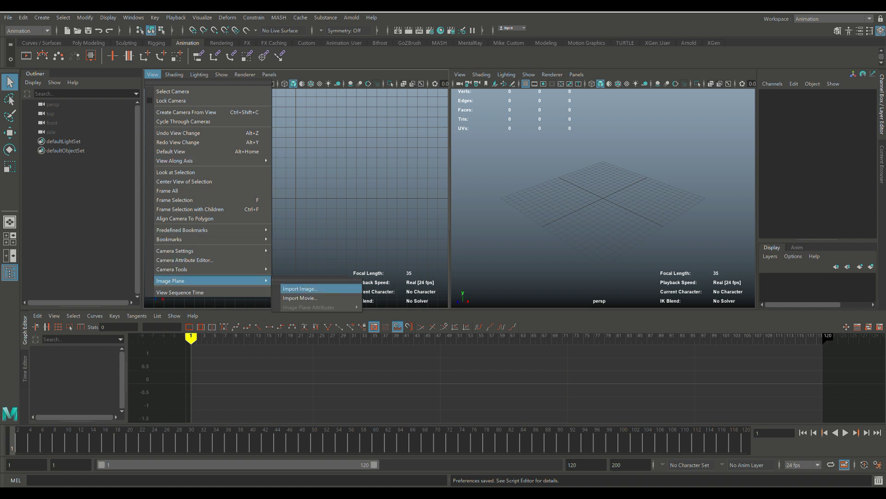
left_click(300, 288)
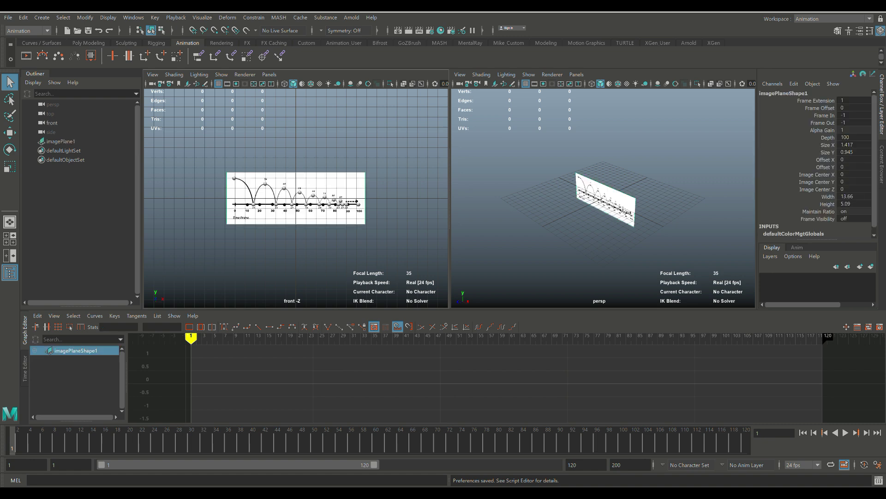
scroll(296, 198, "up", 5)
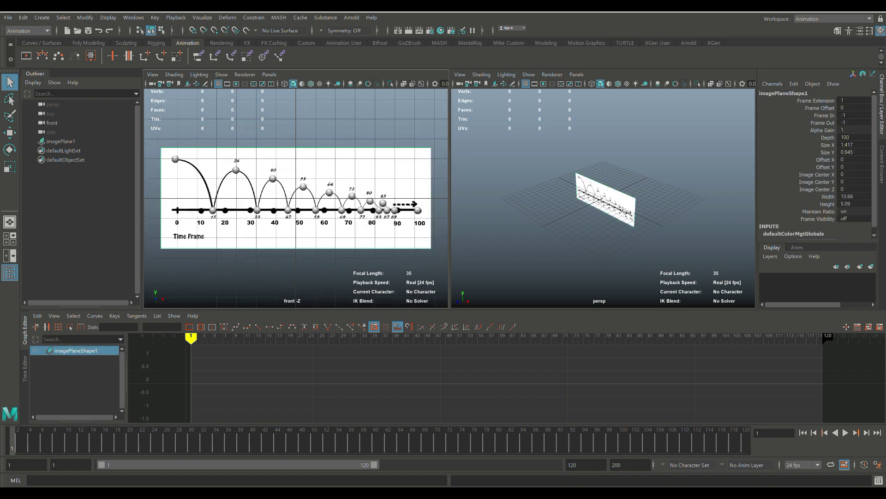
scroll(614, 203, "up", 5)
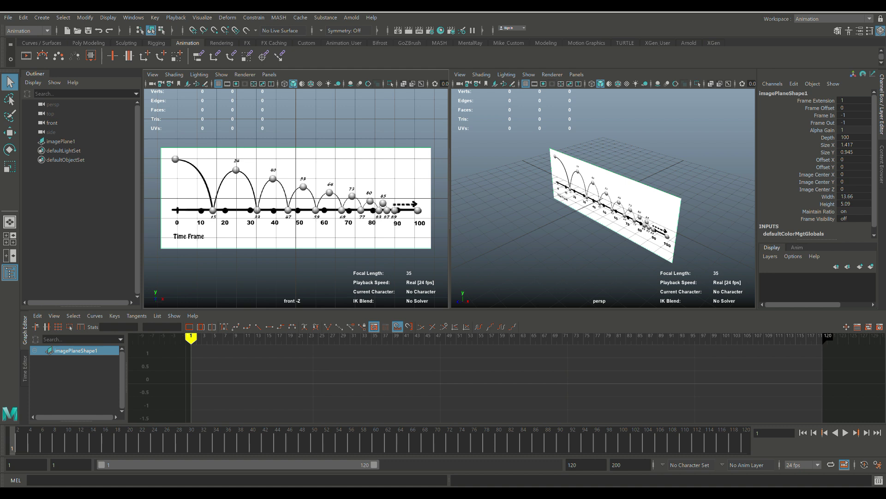
Step: Raise the image plane in the front view so the chart's ground line sits on the grid's horizontal axis, and deselect it
key("w")
left_click_drag(296, 152, 296, 141)
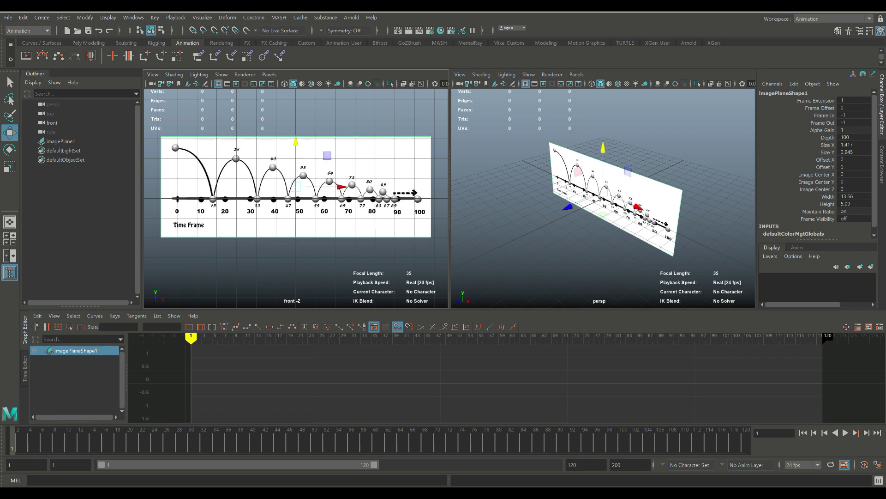
key("alt+d")
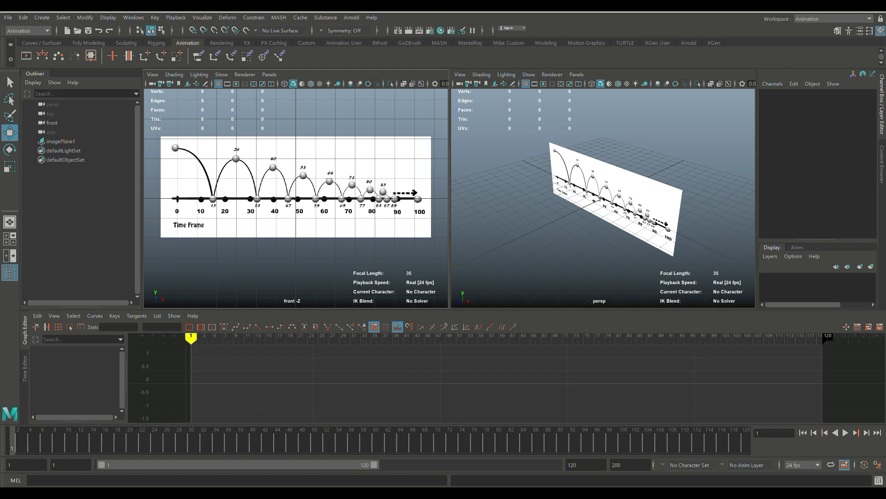
Step: Create a polygon sphere at the origin
left_click(42, 18)
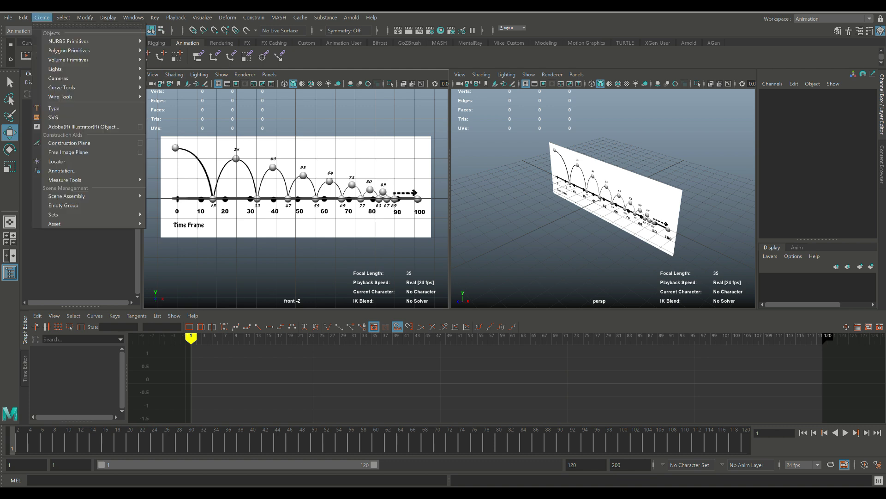
mouse_move(70, 50)
left_click(169, 58)
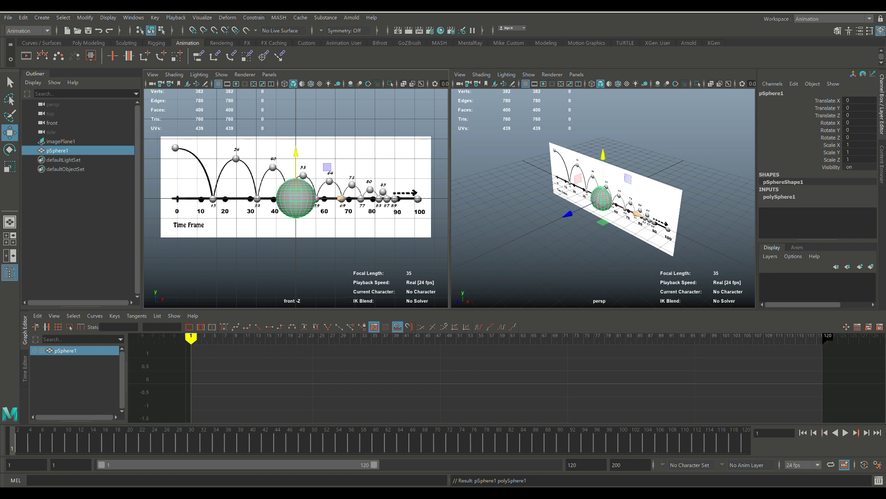
Step: Move the sphere to about X -6.08, Y 2.58 and scale it uniformly to about 0.212, matching the chart's ball at frame 0
left_click_drag(340, 199, 224, 198)
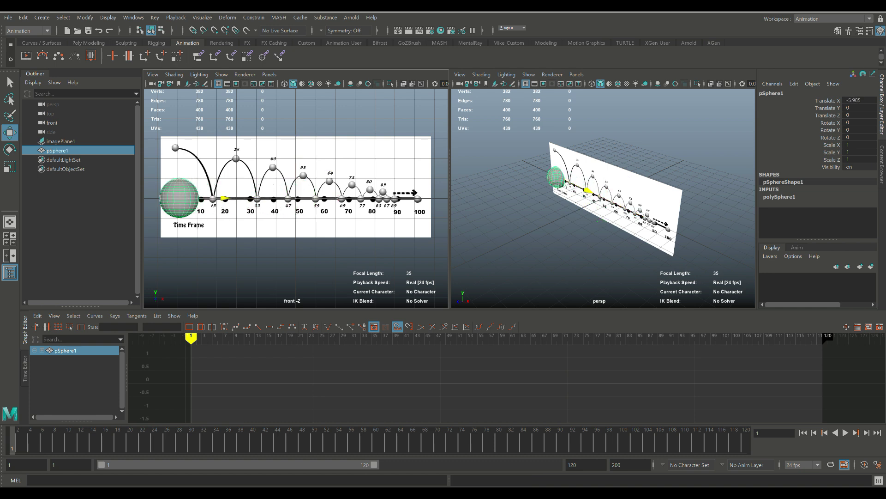
left_click_drag(178, 154, 178, 108)
key("r")
left_click_drag(179, 151, 156, 153)
key("w")
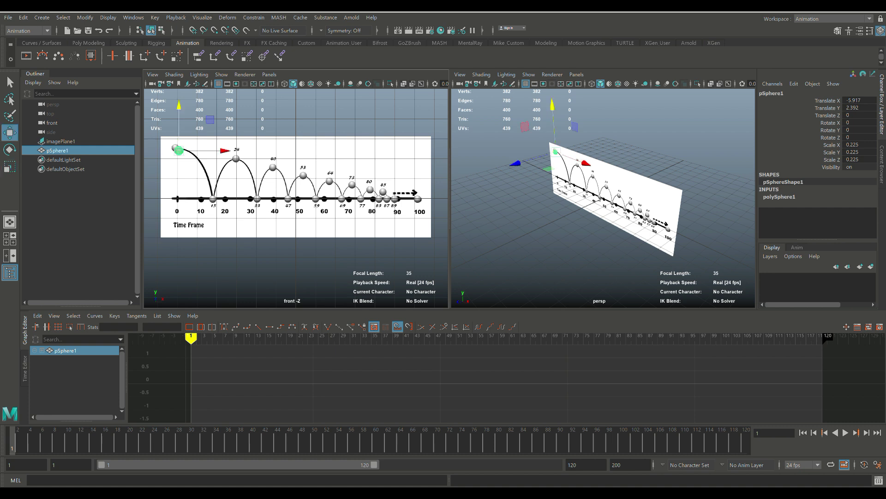
left_click_drag(225, 150, 221, 150)
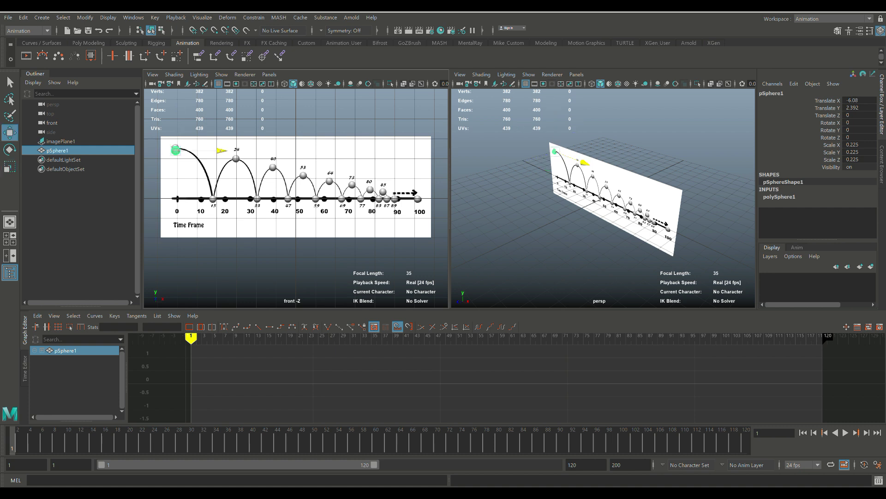
left_click_drag(176, 109, 176, 107)
key("r")
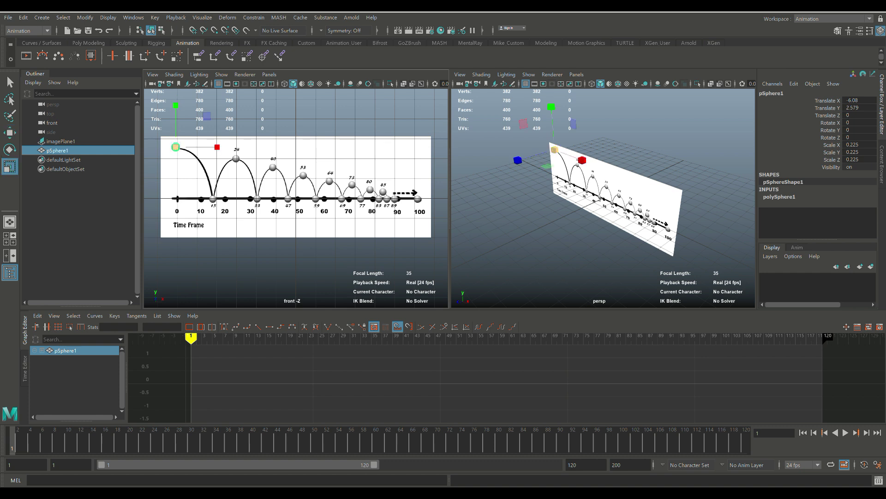
left_click_drag(176, 147, 173, 146)
Step: Delete the sphere's construction history and freeze its transformations
left_click(23, 18)
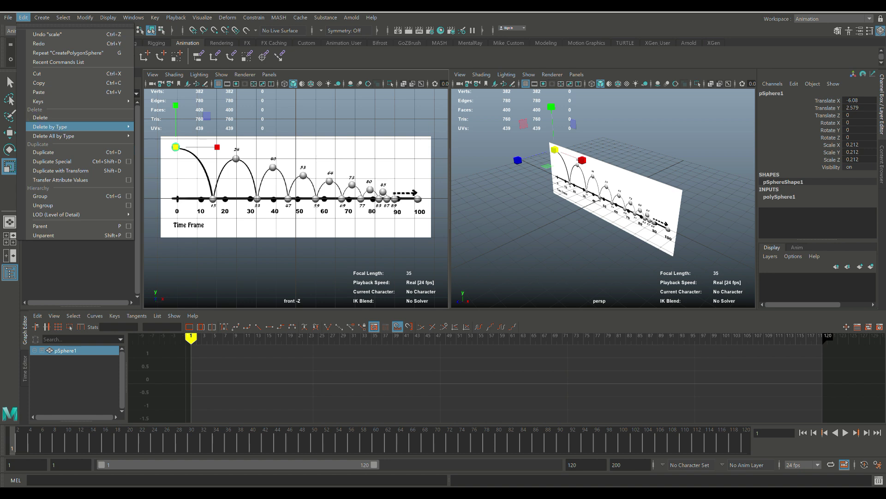
mouse_move(74, 127)
left_click(152, 128)
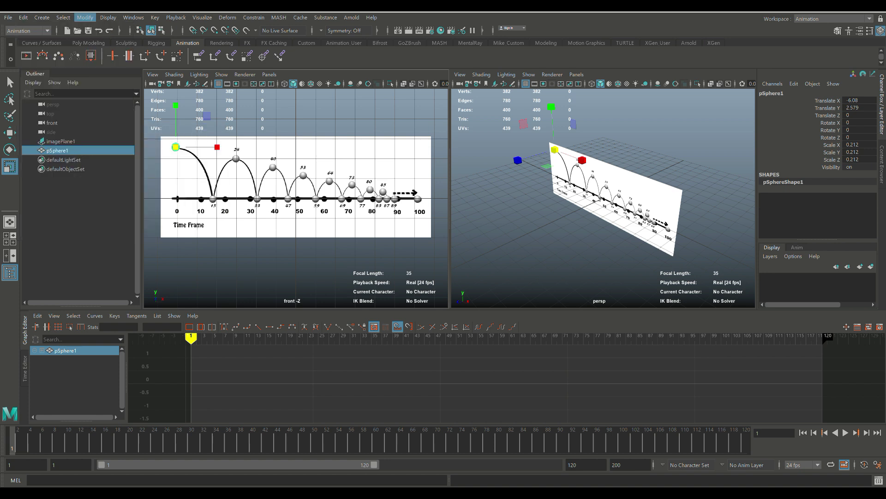
left_click(85, 17)
left_click(116, 58)
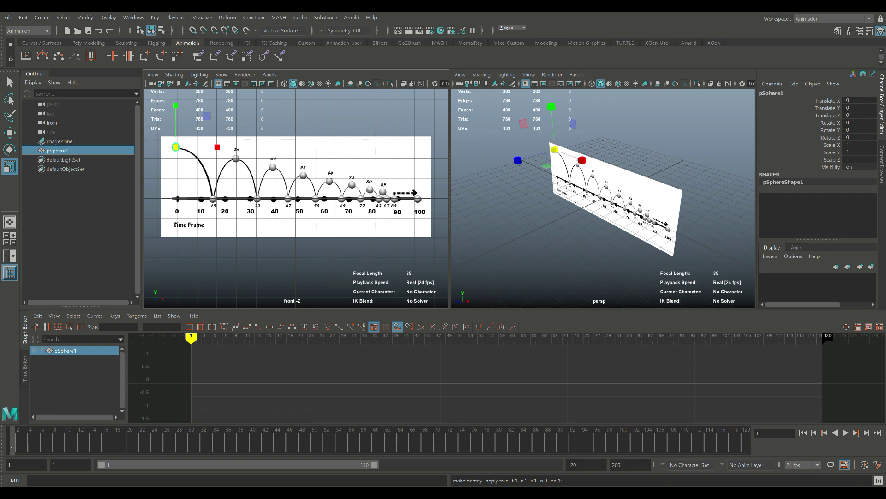
Step: Preview the timeline playback briefly and set a key on all of the sphere's channels at frame 1
key("alt+v")
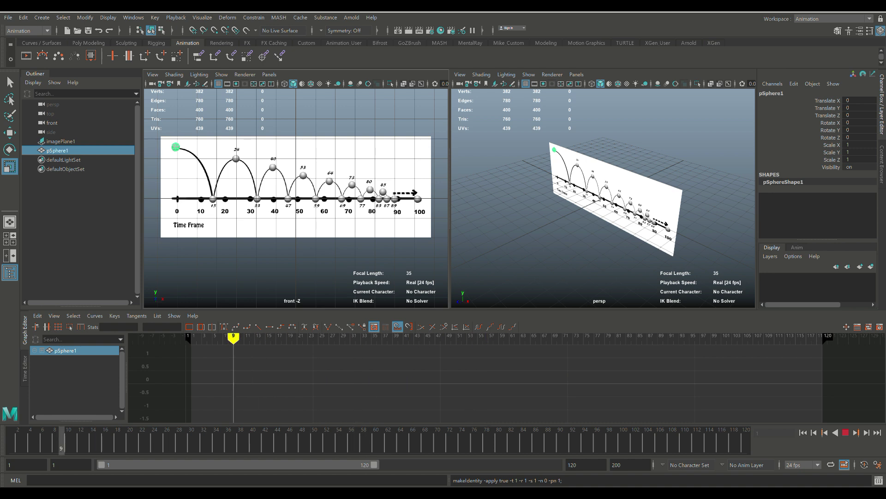
key("Escape")
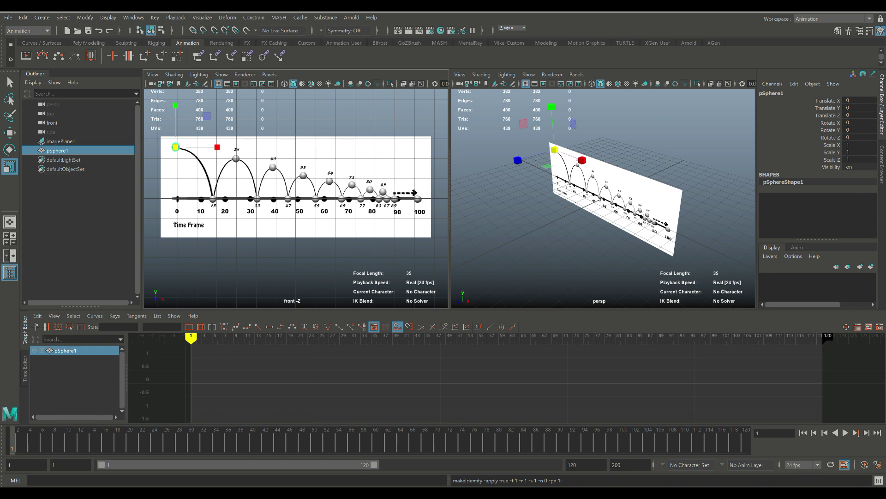
key("s")
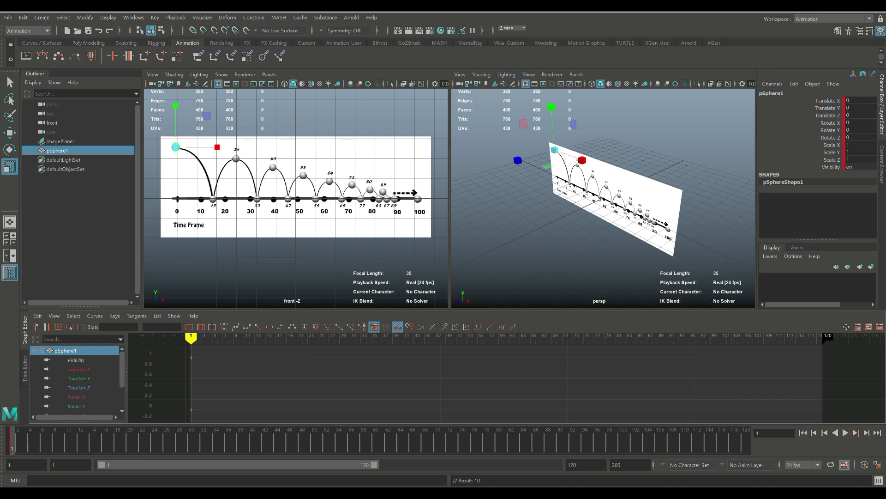
Step: At frame 15, move the sphere to about X 1.891, Y -2.579 on the chart's first ground contact and key it
key("alt+v")
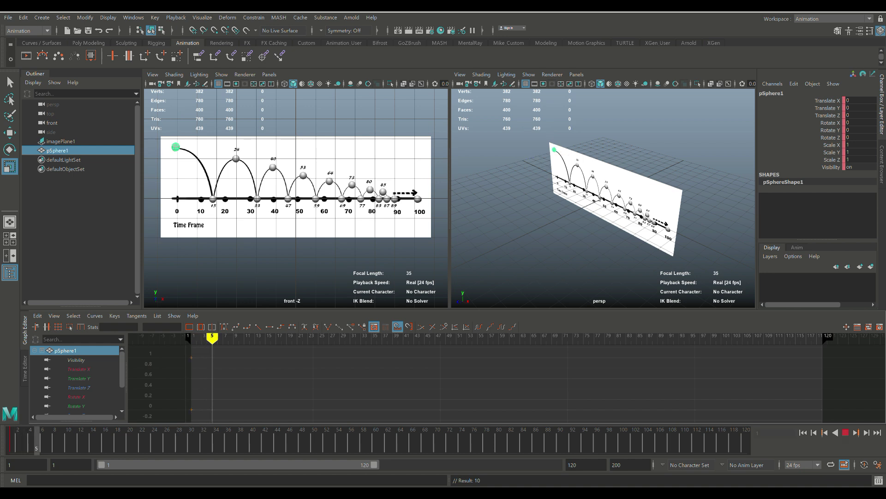
key("alt+v")
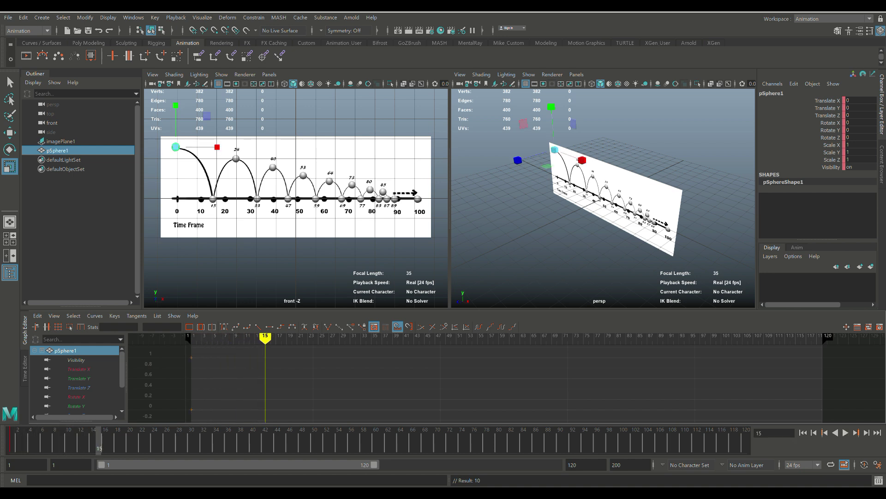
key("w")
left_click_drag(208, 147, 246, 147)
left_click_drag(212, 102, 212, 161)
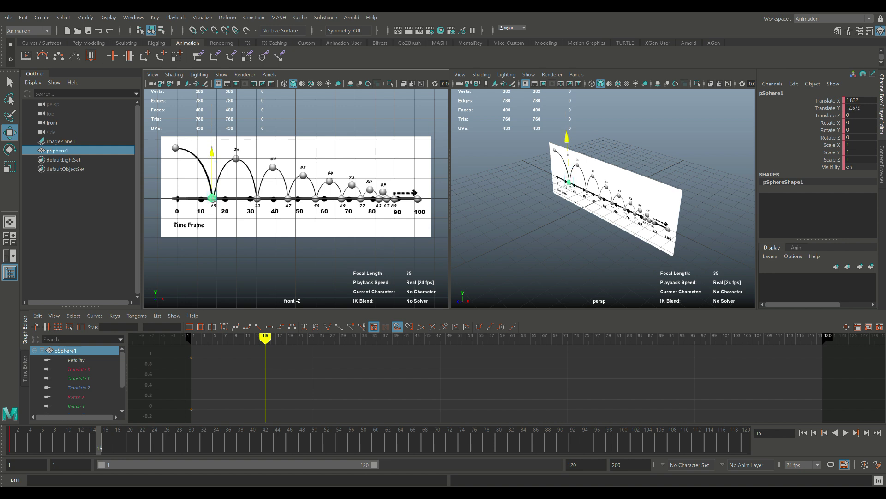
left_click_drag(257, 198, 258, 198)
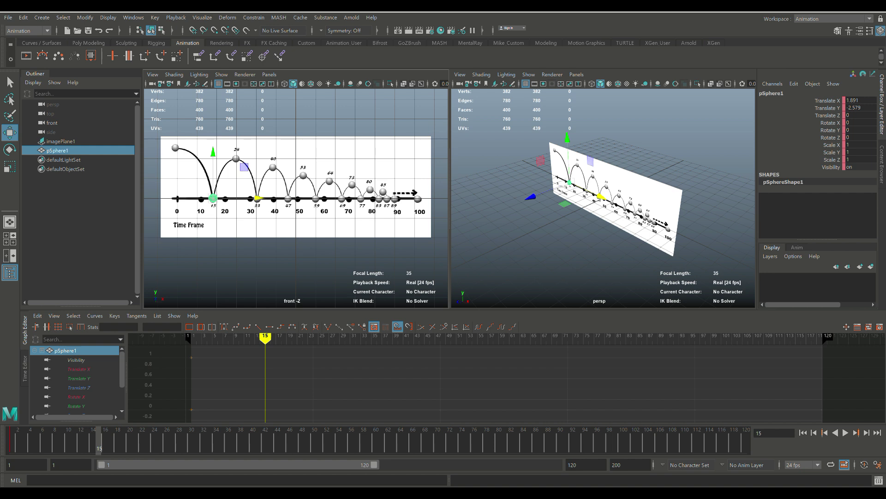
key("s")
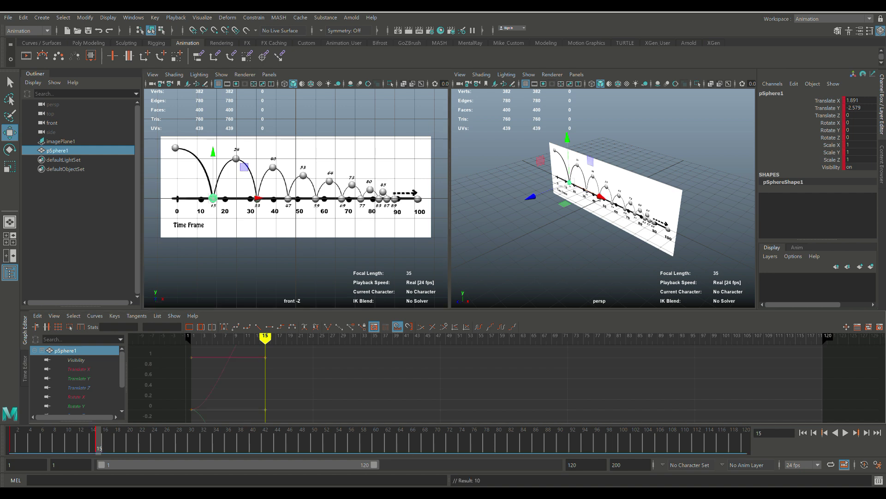
Step: At frame 24, move the sphere to about X 3.034, Y -0.595 on the chart's first bounce peak and key it
scroll(507, 383, "down", 3)
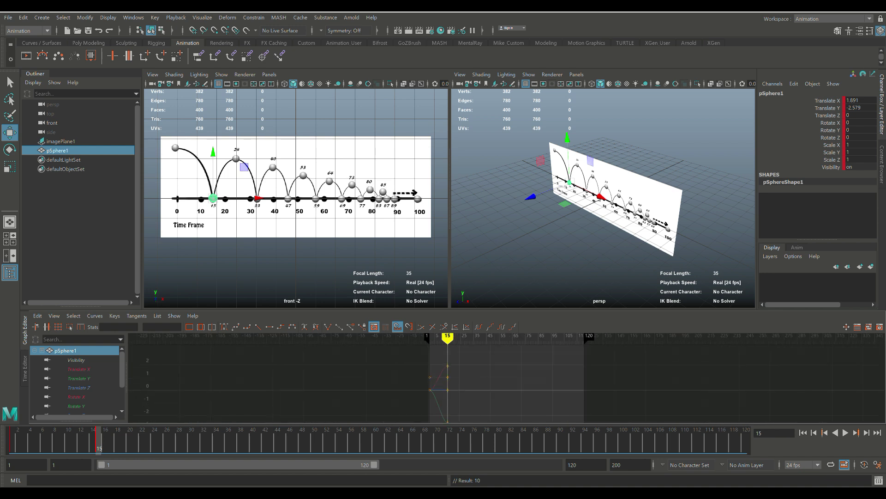
scroll(507, 383, "up", 5)
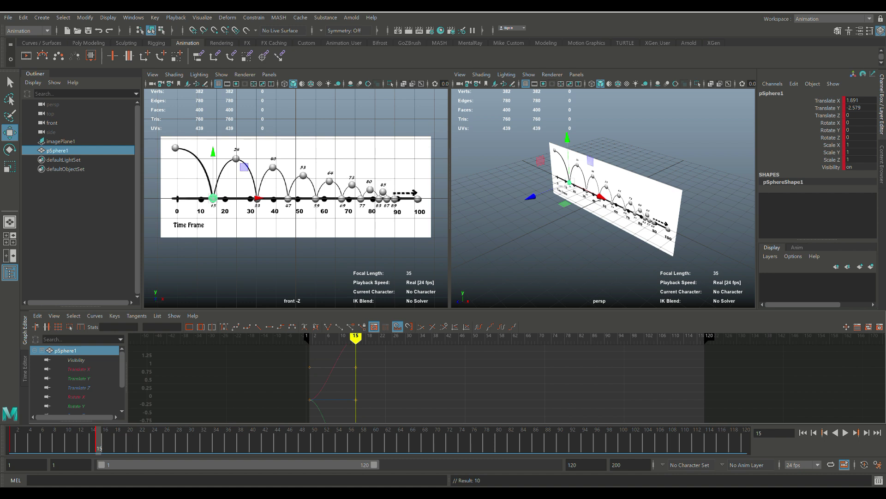
key("alt+v")
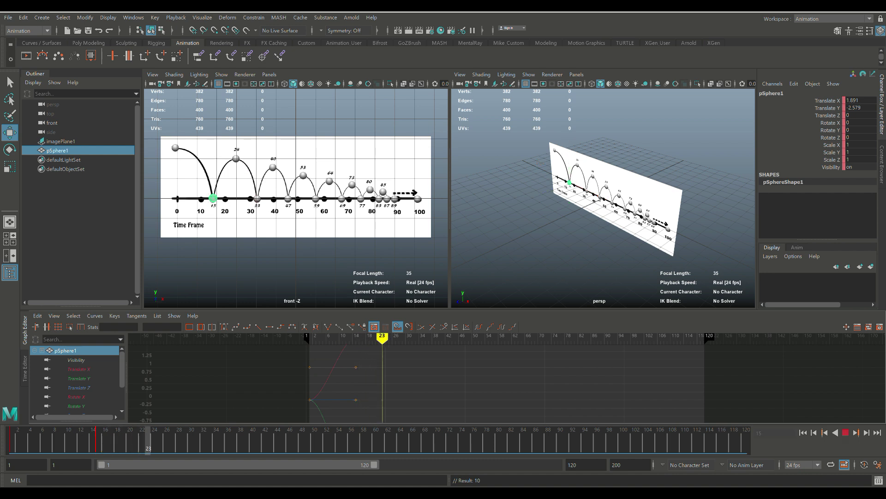
key("alt+v")
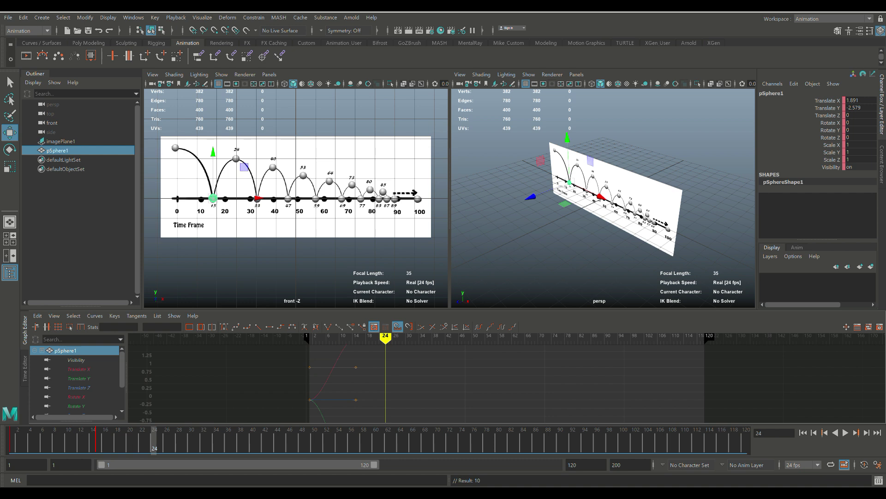
left_click_drag(257, 198, 279, 198)
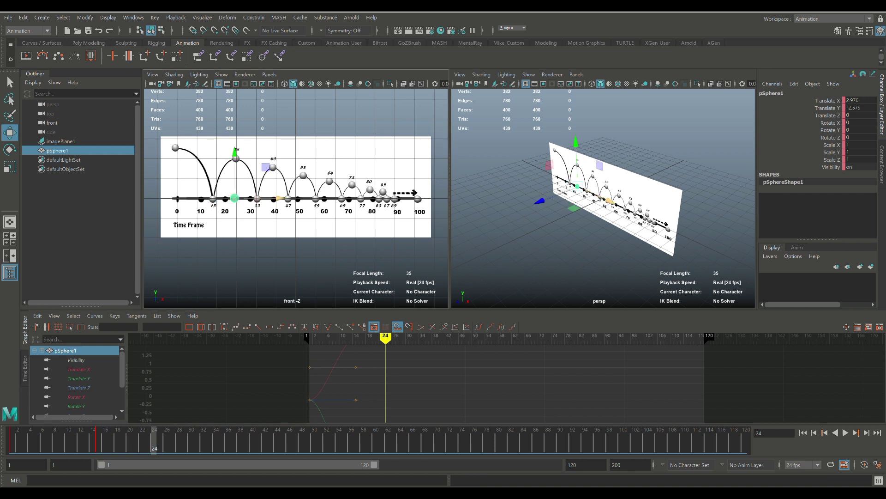
left_click_drag(235, 151, 235, 113)
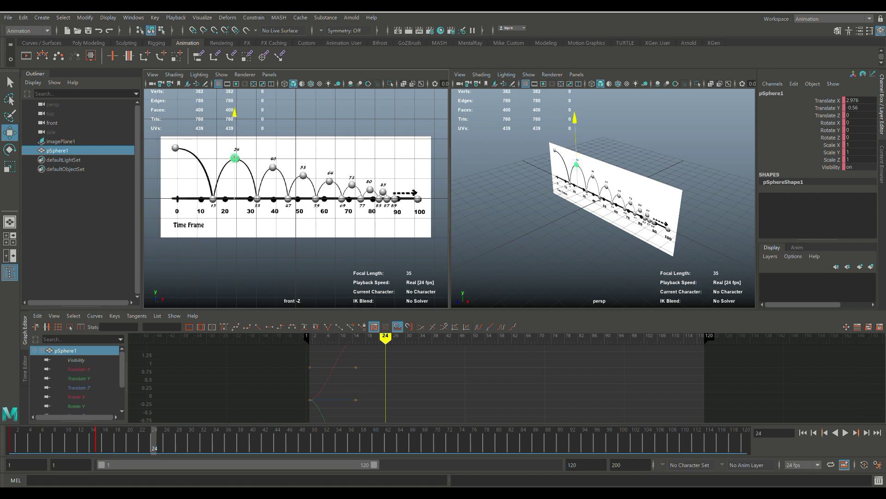
left_click_drag(280, 158, 279, 158)
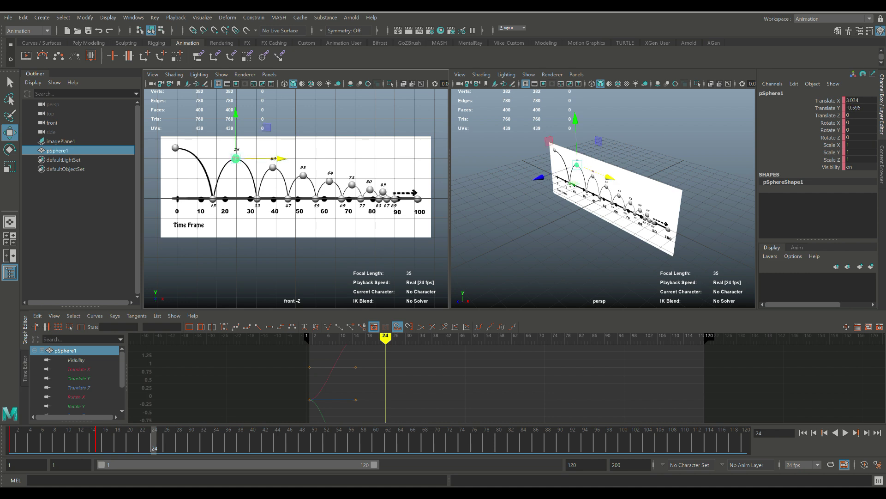
key("s")
Step: At frame 33, move the sphere down to about X 4.131, Y -2.591 on the chart's ground contact and key it
left_click_drag(155, 441, 210, 441)
left_click_drag(235, 115, 236, 156)
left_click_drag(276, 199, 299, 199)
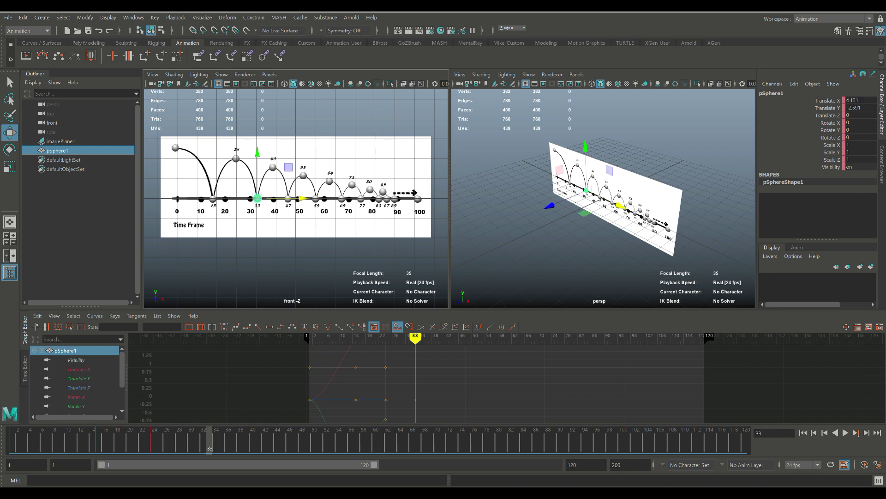
key("s")
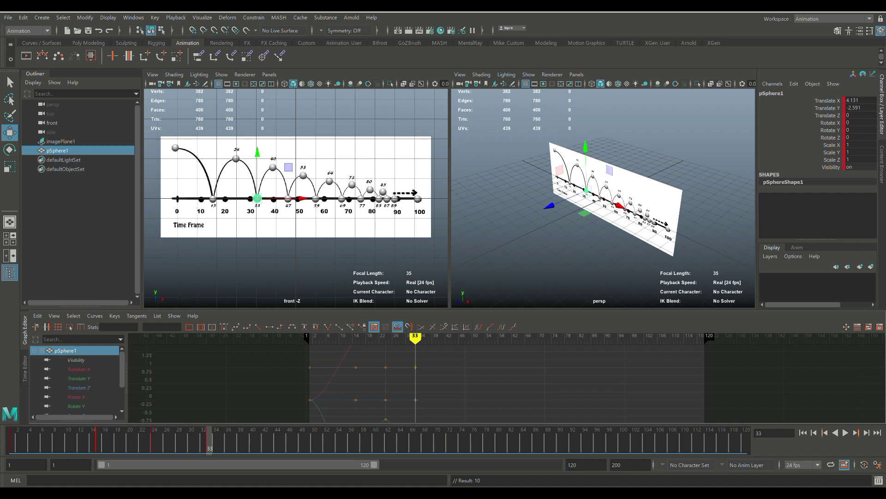
Step: At frame 40, raise the sphere to about X 4.948, Y -1.015 on the chart's second bounce peak and key it
key("alt+v")
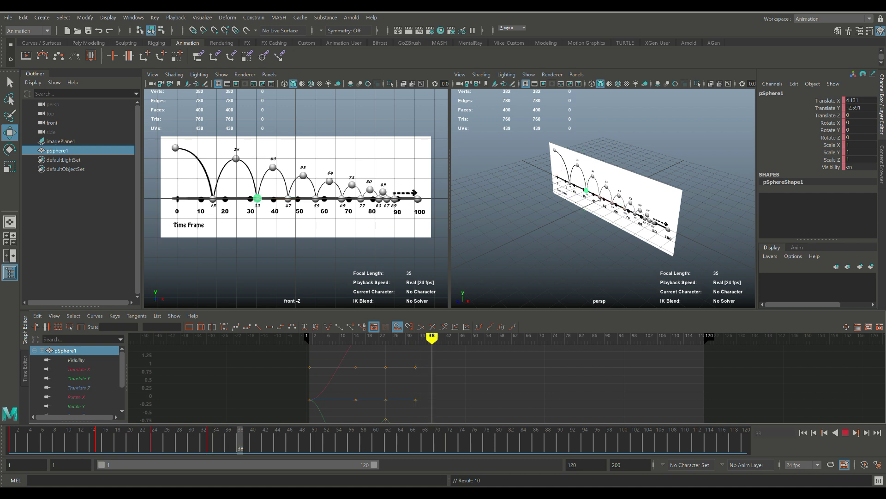
key("alt+v")
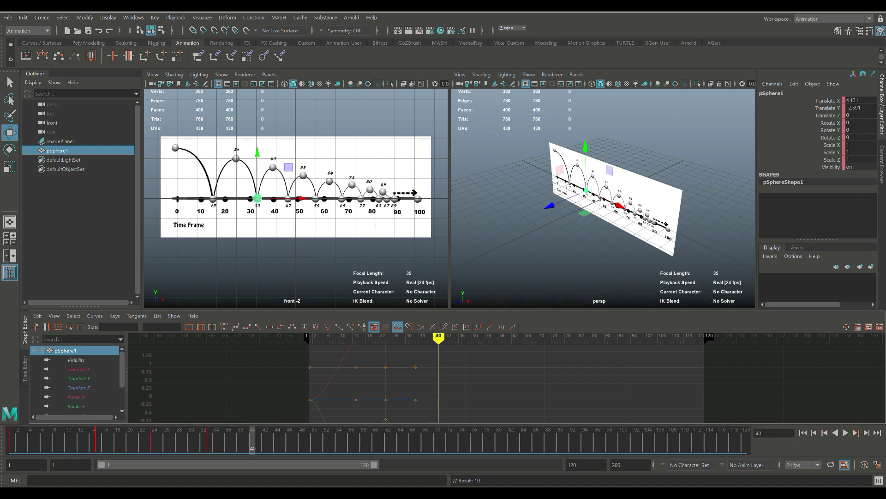
left_click_drag(301, 199, 317, 198)
left_click_drag(273, 161, 273, 130)
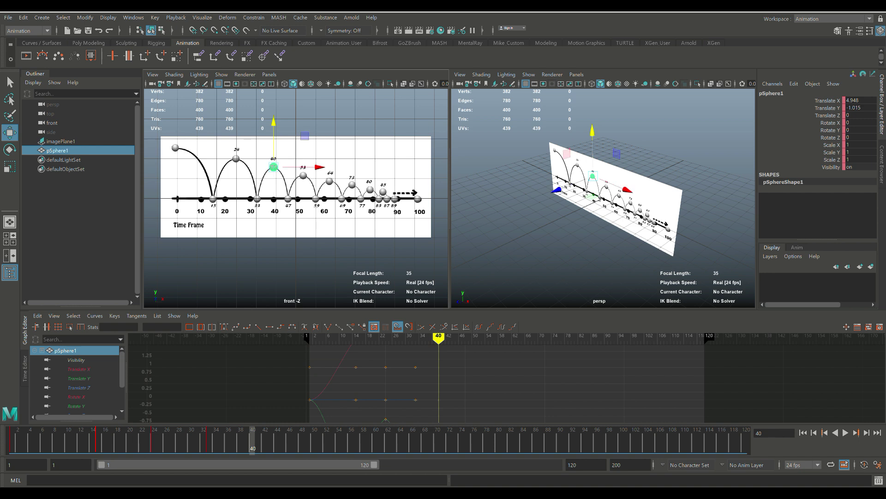
key("s")
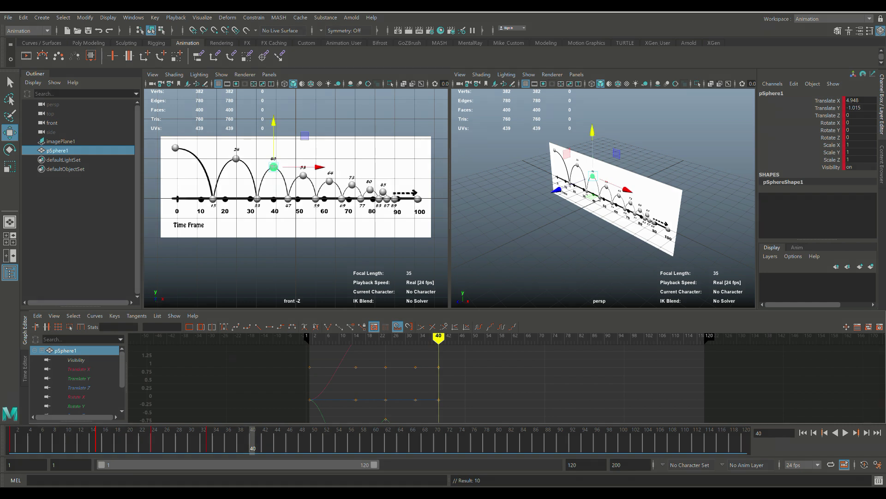
Step: At frame 47, lower the sphere onto the chart's matching ground contact and key it
left_click(295, 440)
left_click_drag(274, 121, 273, 153)
left_click_drag(319, 198, 335, 198)
key("s")
Step: Key the sphere on the chart's bounce peak at frame 53 and on the following ground contact at frame 59
key("alt+v")
left_click_drag(320, 440, 329, 439)
left_click_drag(289, 157, 288, 135)
key("s")
left_click_drag(335, 175, 363, 175)
left_click(370, 439)
left_click_drag(315, 131, 316, 153)
key("s")
Step: Key the sphere on the chart's bounce peak at frame 64 and on the following ground contact at frame 69
left_click_drag(369, 440, 400, 440)
left_click_drag(315, 153, 315, 135)
left_click_drag(362, 181, 375, 181)
key("s")
left_click(430, 439)
left_click_drag(330, 136, 330, 153)
left_click_drag(376, 198, 388, 199)
key("s")
Step: Key the sphere on the chart's bounce peak at frame 73 and on the following ground contact at frame 77
left_click_drag(342, 153, 342, 139)
left_click(455, 439)
left_click_drag(389, 199, 399, 198)
key("s")
mouse_move(353, 153)
left_mouse_down()
mouse_move(352, 139)
mouse_move(352, 153)
left_mouse_up()
left_click(480, 439)
left_click_drag(399, 199, 407, 199)
key("s")
Step: Key the sphere on the chart's peak at frame 80 and on the ground at frame 83, about X 10.282, Y -2.614
left_click(499, 440)
left_click_drag(361, 153, 362, 143)
left_click_drag(408, 189, 416, 190)
key("s")
left_click_drag(508, 439, 517, 440)
left_click_drag(371, 144, 370, 153)
key("s")
Step: Key the sphere on the chart's last small peak at frame 85 and on the ground contact at frame 87
key("alt+v")
key("alt+v")
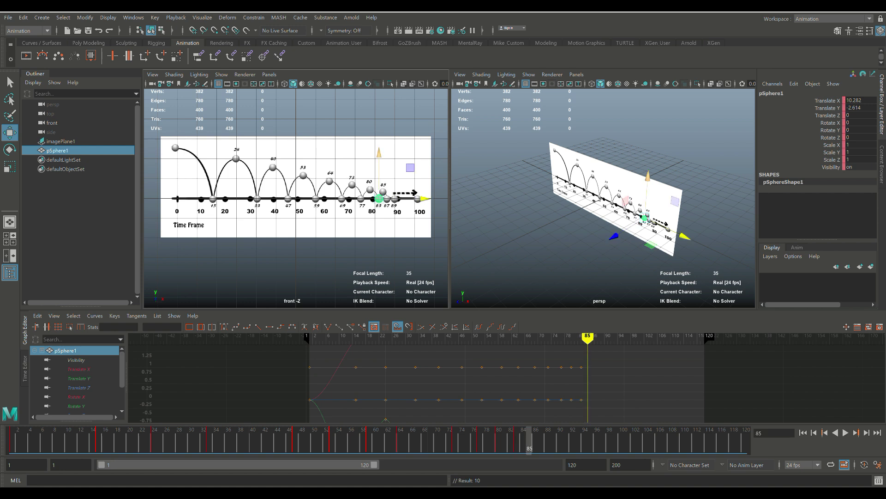
left_click_drag(371, 198, 383, 192)
key("s")
left_click_drag(383, 145, 383, 153)
key("s")
Step: Key the sphere rolling along the ground at frame 89 and at its end position, about X 12.254, Y -2.603, at frame 100
left_click_drag(429, 199, 464, 199)
key("alt+v")
key("alt+v")
key("s")
key("alt+v")
key("alt+v")
key("s")
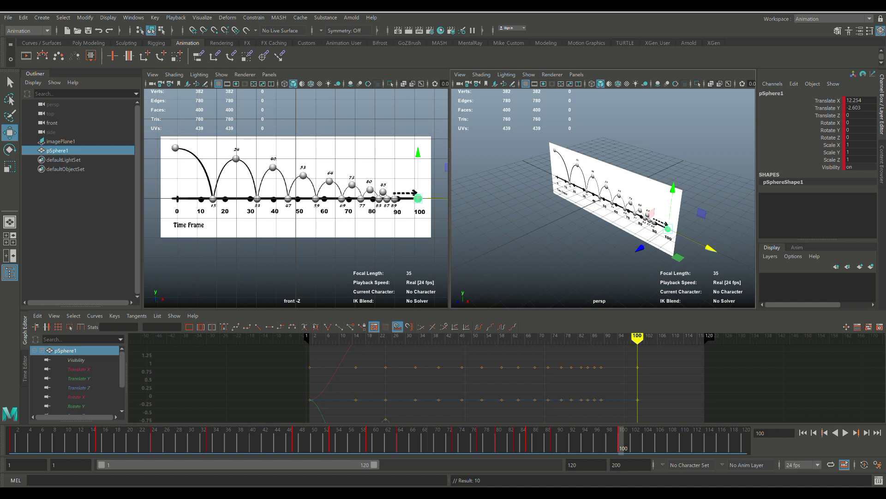
Step: Set both the playback end and the animation end of the time range to frame 100
double_click(573, 465)
type("100")
key("Tab")
type("100")
key("Return")
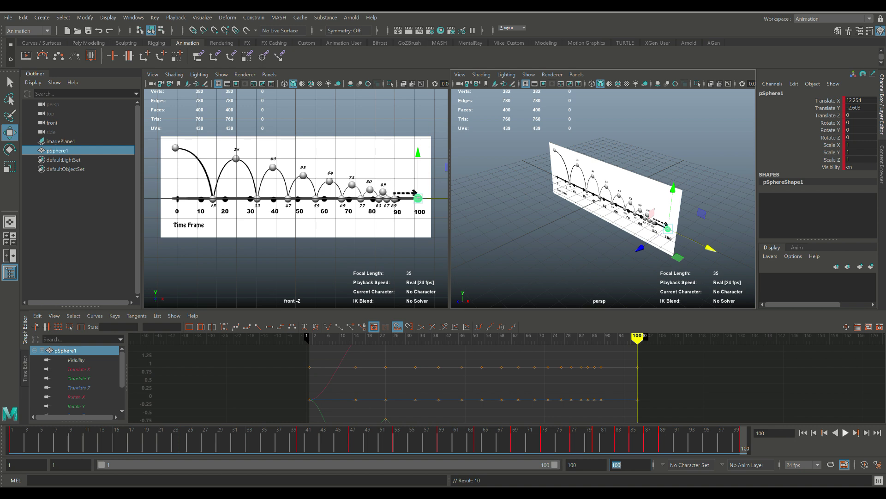
Step: Play back the bounce and compare the sphere's path with the chart's first arcs up close in the front view
left_click(845, 433)
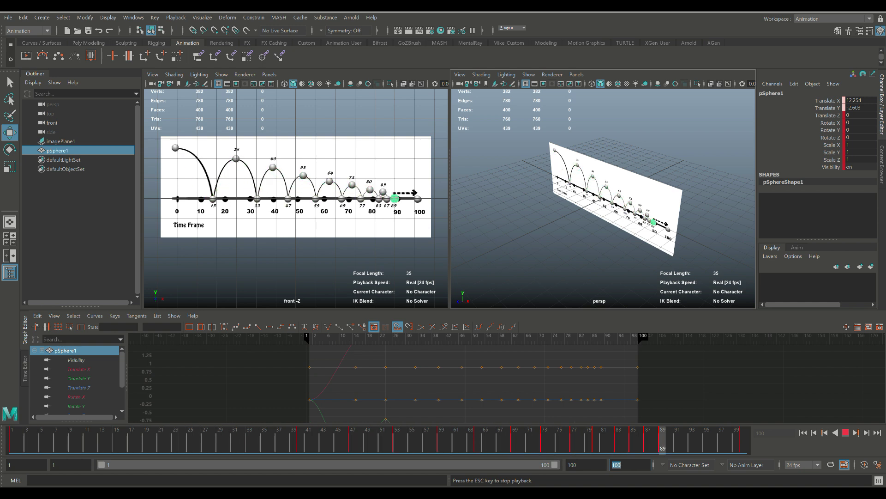
key("Escape")
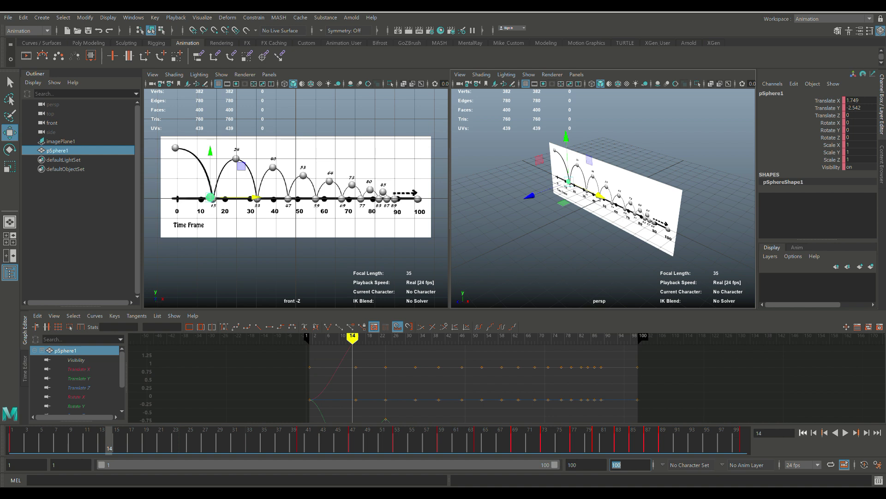
left_click_drag(212, 441, 13, 441)
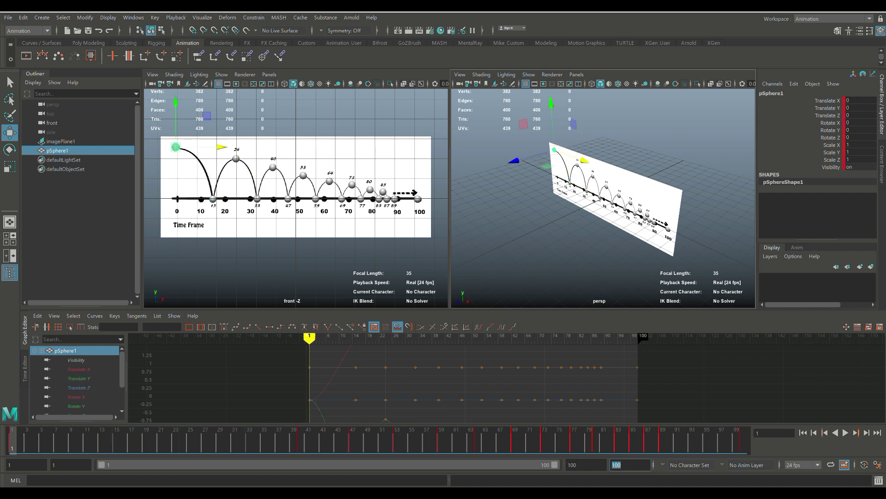
scroll(296, 198, "up", 5)
scroll(296, 197, "up", 1)
middle_click_drag(219, 257, 378, 286, "alt")
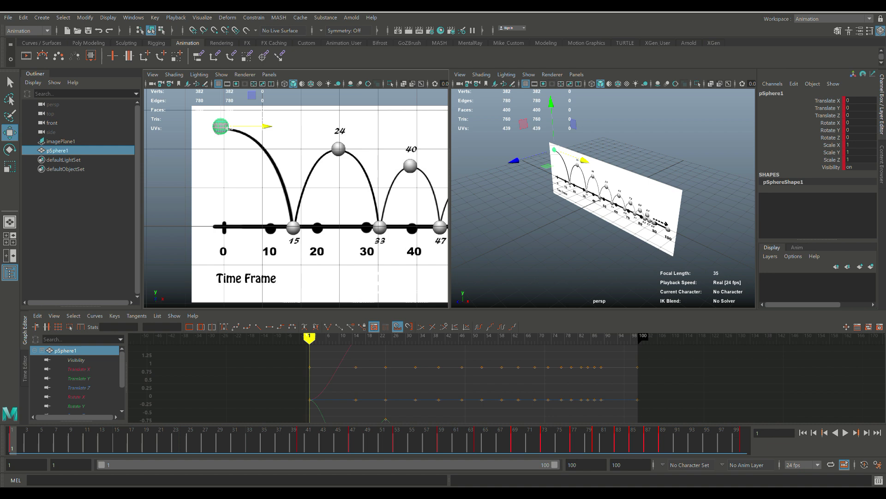
key("alt+v")
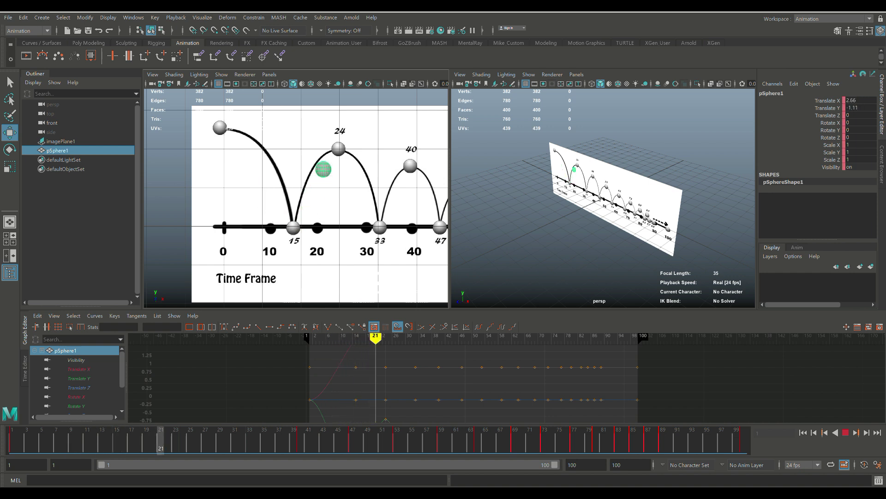
left_click_drag(189, 441, 12, 441)
key("alt+v")
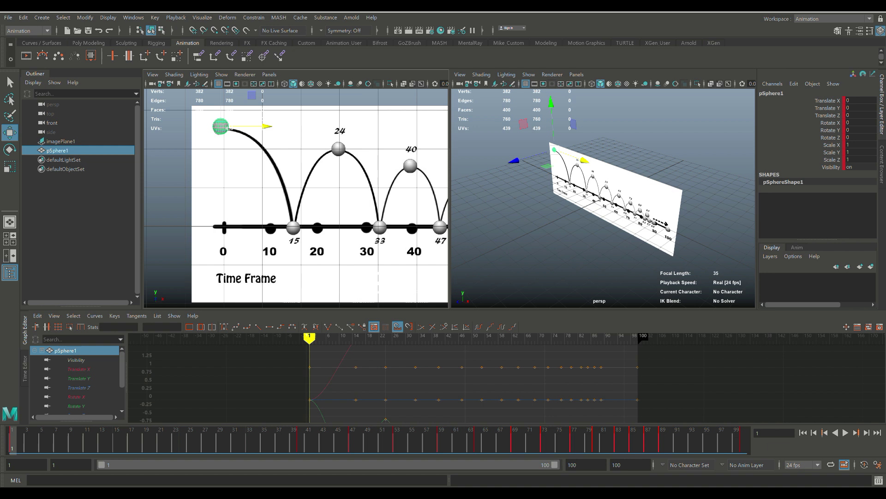
Step: Enlarge the Graph Editor and examine the sphere's Translate Y curve over the full frame range
left_click_drag(513, 308, 513, 263)
key("a")
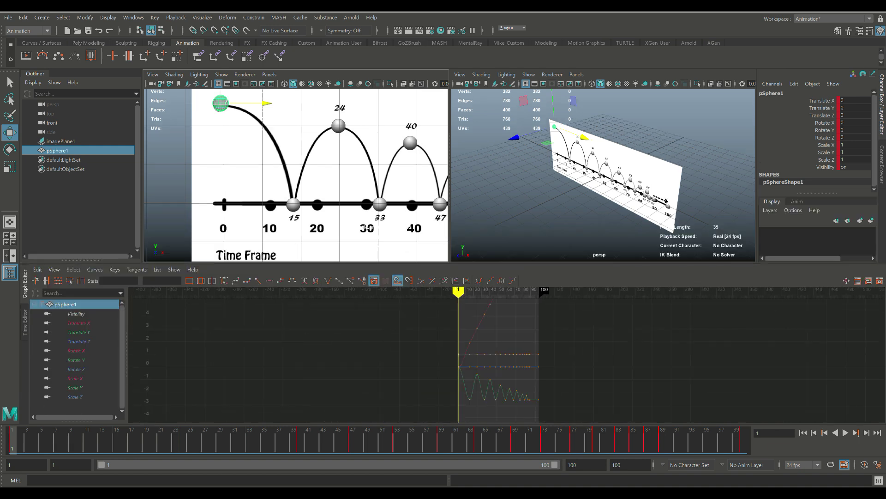
scroll(507, 360, "down", 3)
scroll(507, 360, "up", 4)
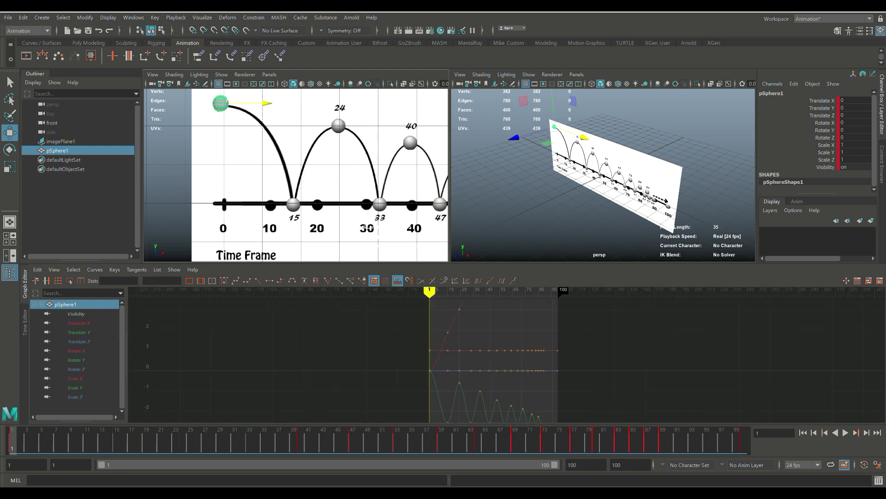
middle_click_drag(507, 360, 417, 308, "alt")
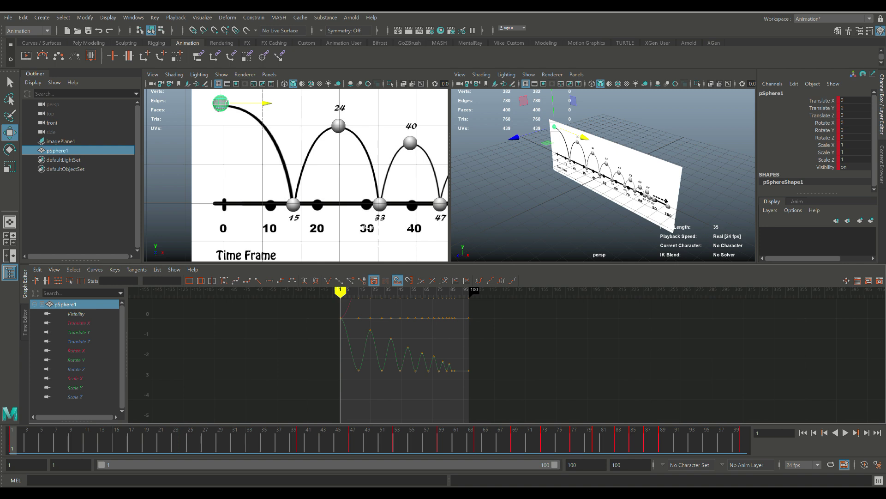
scroll(506, 355, "down", 1)
scroll(507, 355, "up", 2)
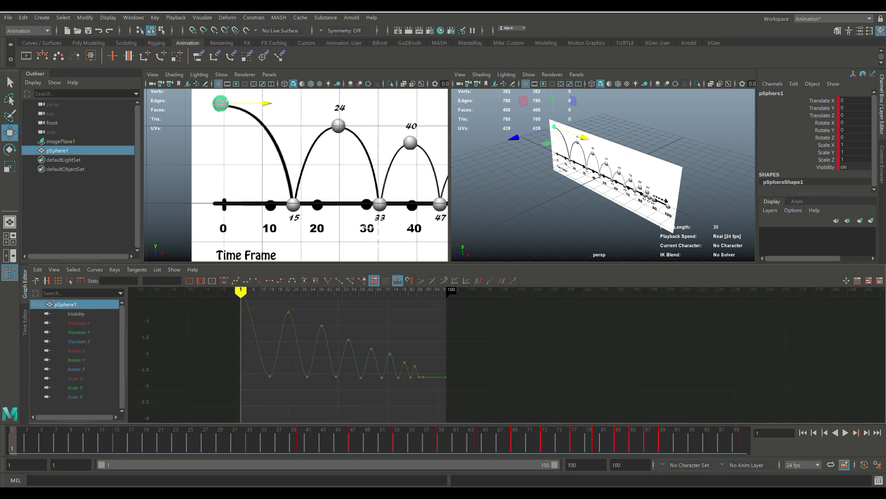
middle_click_drag(418, 354, 506, 352, "alt")
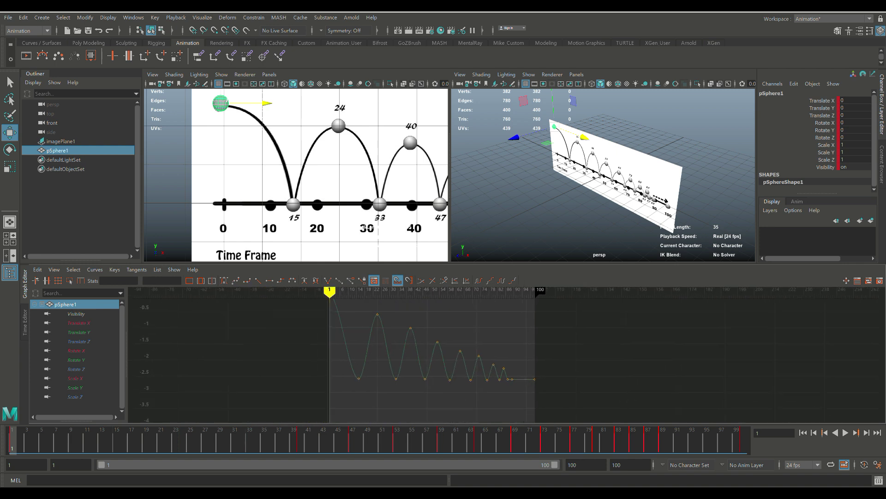
scroll(506, 352, "up", 1)
scroll(511, 355, "down", 2)
middle_click_drag(511, 355, 536, 351, "alt")
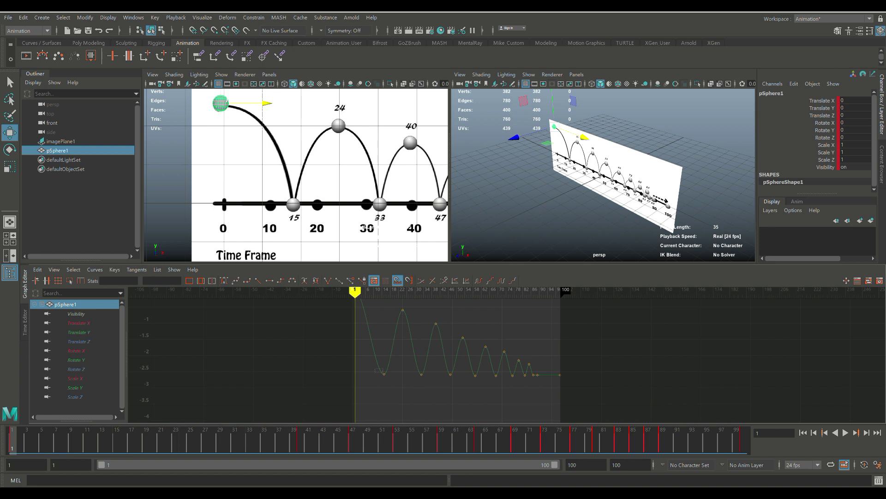
Step: Try reshaping the tangent handle of the Translate Y key at frame 15, and undo the change
left_click_drag(381, 371, 392, 382)
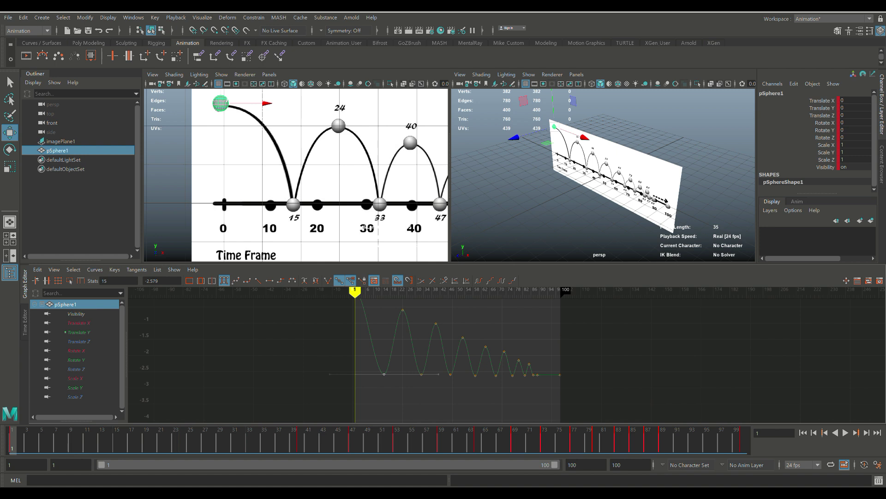
left_click(438, 374)
middle_click_drag(439, 374, 428, 341)
left_click_drag(427, 340, 438, 377)
key("ctrl+z")
scroll(510, 356, "down", 5)
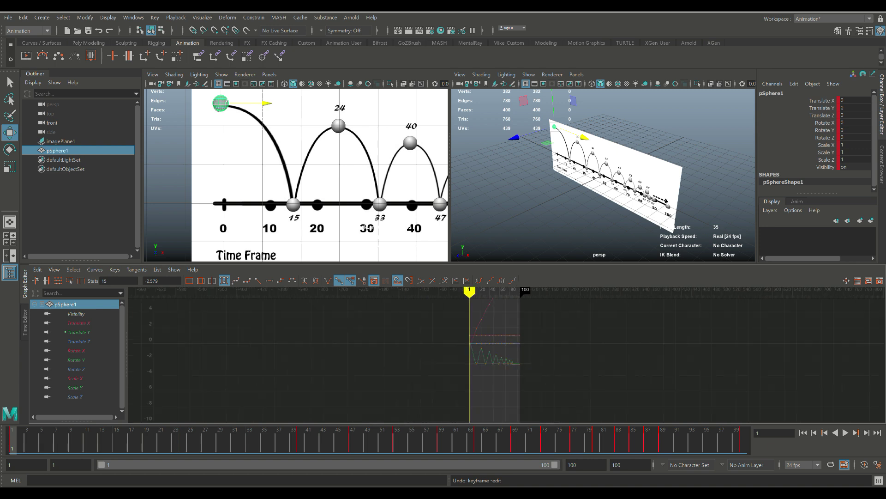
Step: Break the tangents of all the sphere's Translate Y keys after the starting key
key("f")
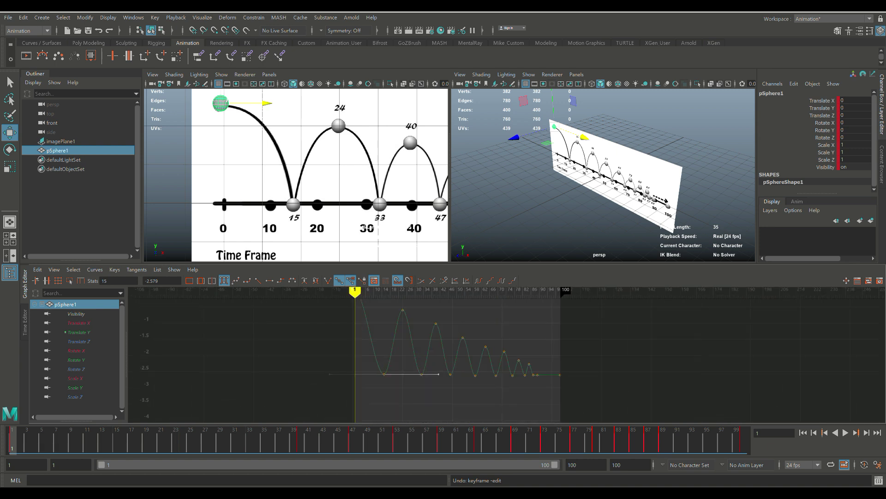
scroll(510, 356, "down", 2)
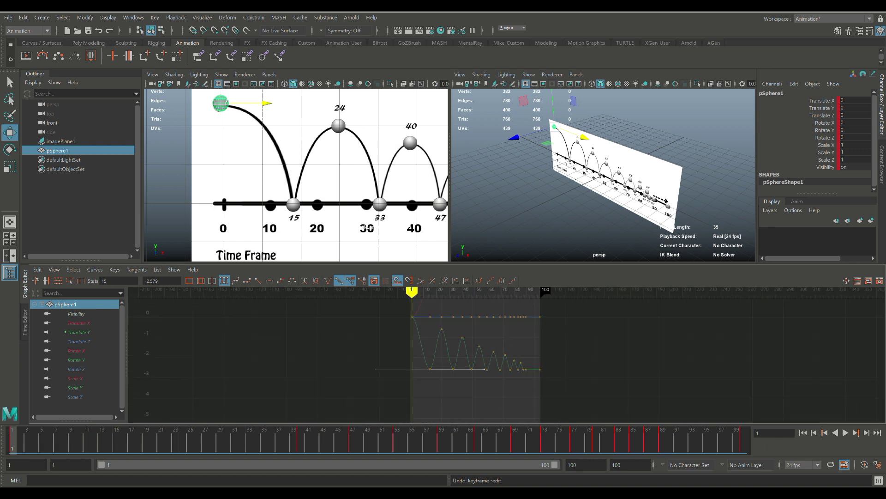
left_click_drag(420, 324, 571, 379)
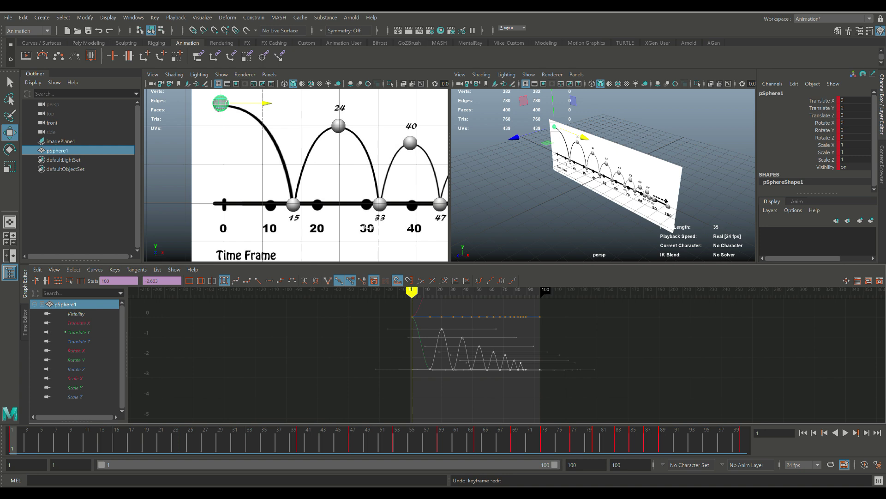
left_click(328, 280)
key("f")
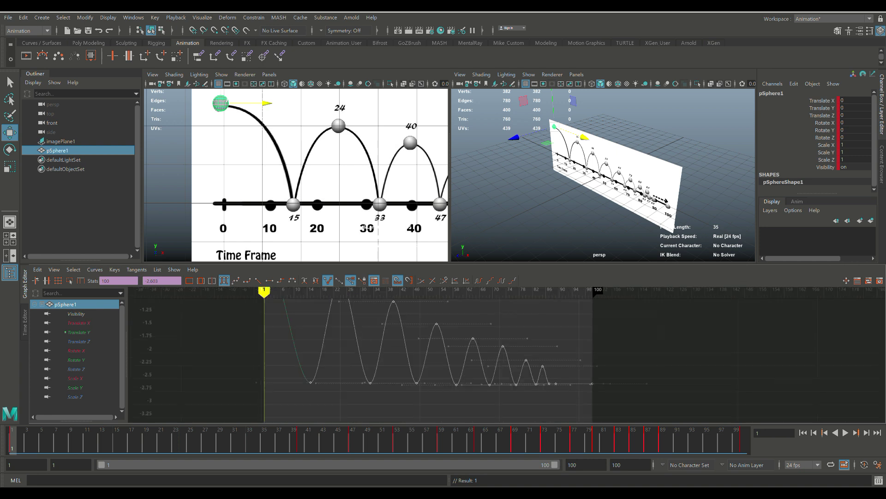
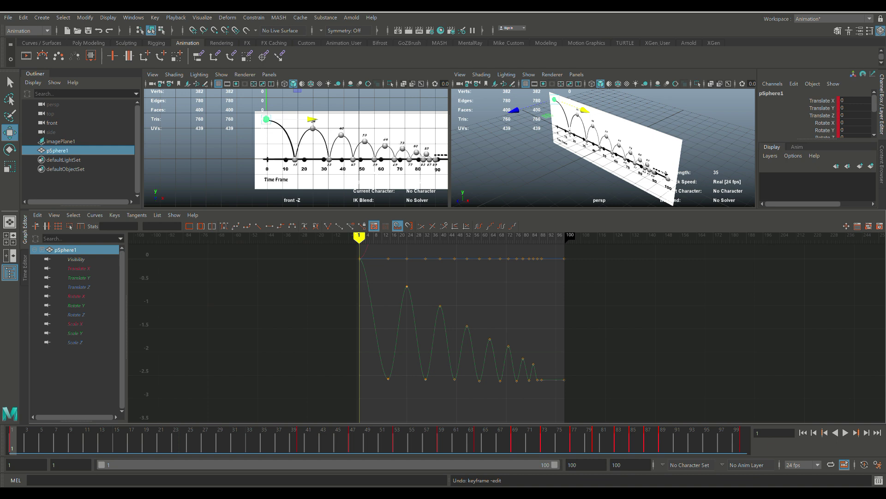
Step: Pull the outgoing tangent at frame 15 and the incoming tangent at frame 33 steeply upward to round the Translate Y arc between them
left_click(374, 318)
left_click(442, 379)
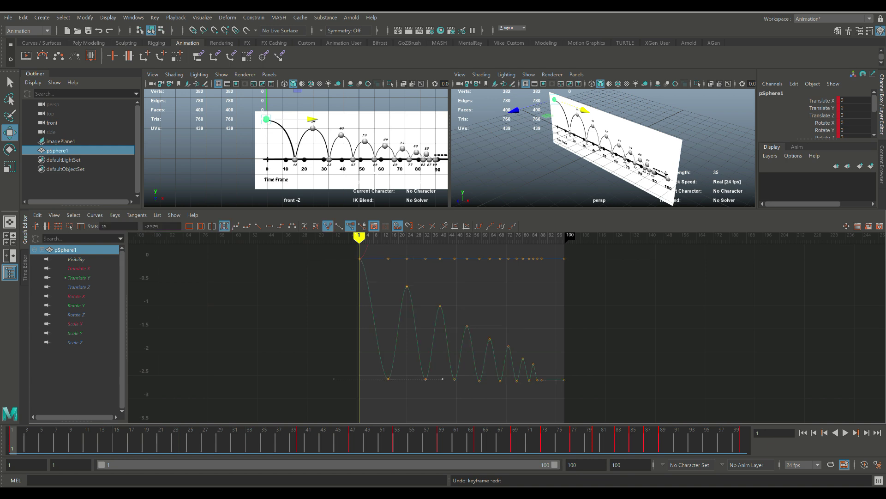
left_click_drag(442, 378, 393, 324)
left_click(425, 379)
left_click_drag(371, 377, 422, 325)
left_click(426, 379)
left_click(480, 381)
middle_click_drag(480, 380, 474, 368)
key("ctrl+z")
scroll(506, 333, "up", 8)
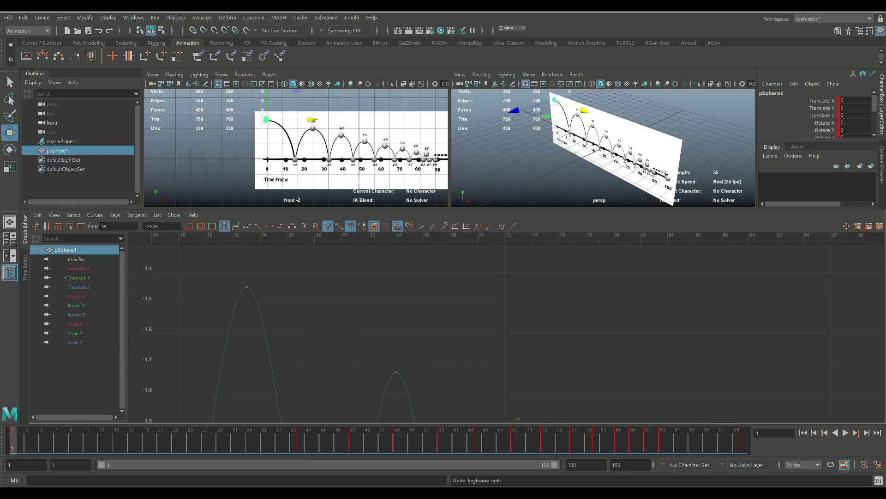
middle_click_drag(446, 415, 566, 222, "alt")
scroll(506, 333, "down", 2)
scroll(570, 332, "down", 3)
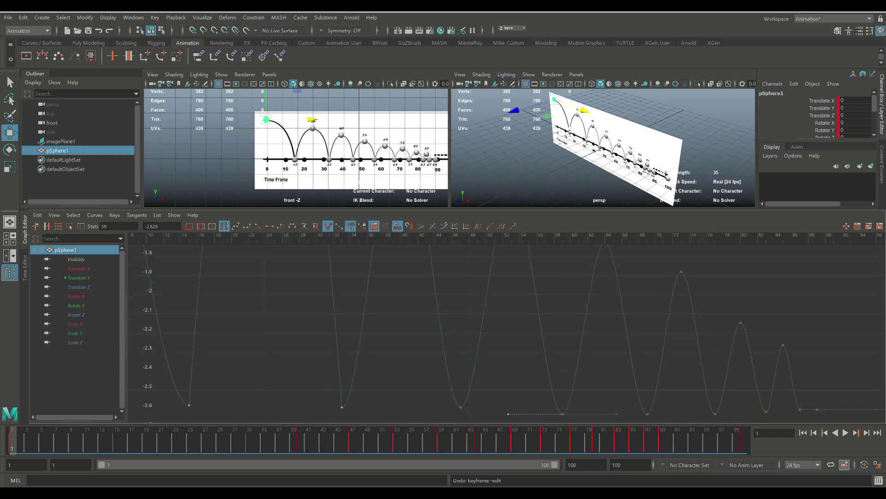
scroll(507, 331, "up", 2)
scroll(507, 331, "down", 6)
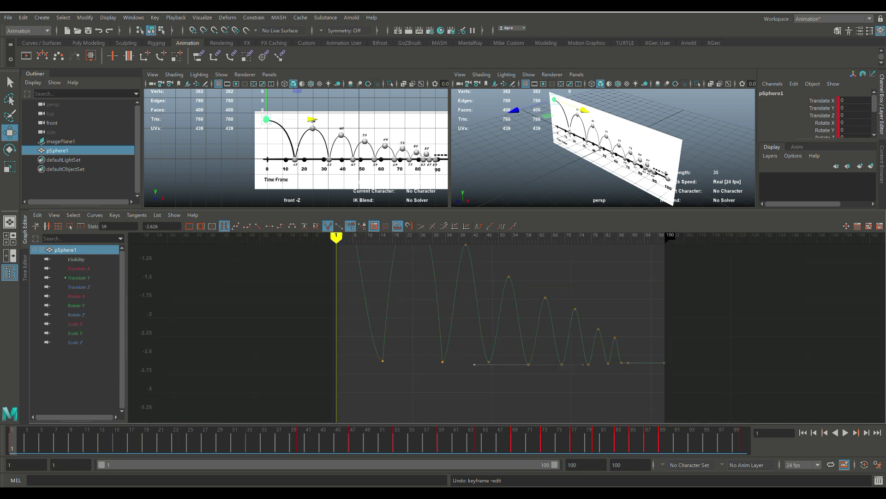
scroll(508, 323, "up", 3)
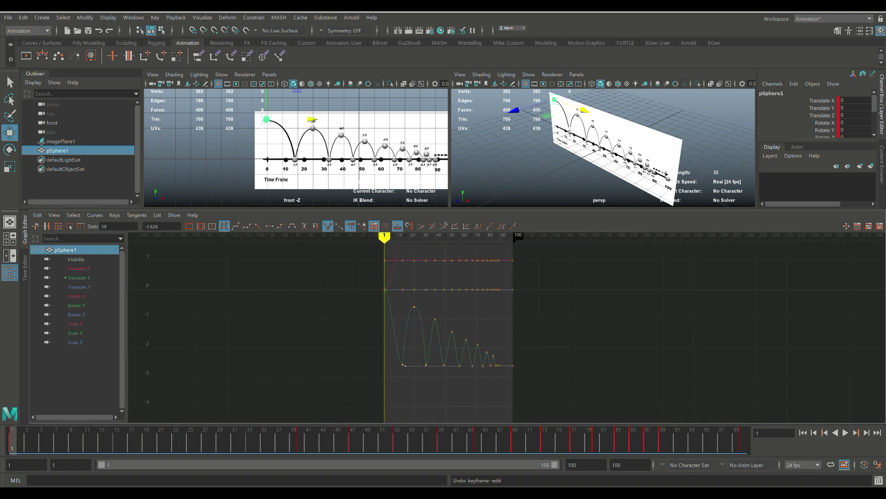
Step: Raise the outgoing tangent at frame 33 and the incoming tangent at frame 47 to round the Translate Y arc peaking at frame 40
left_click(378, 384)
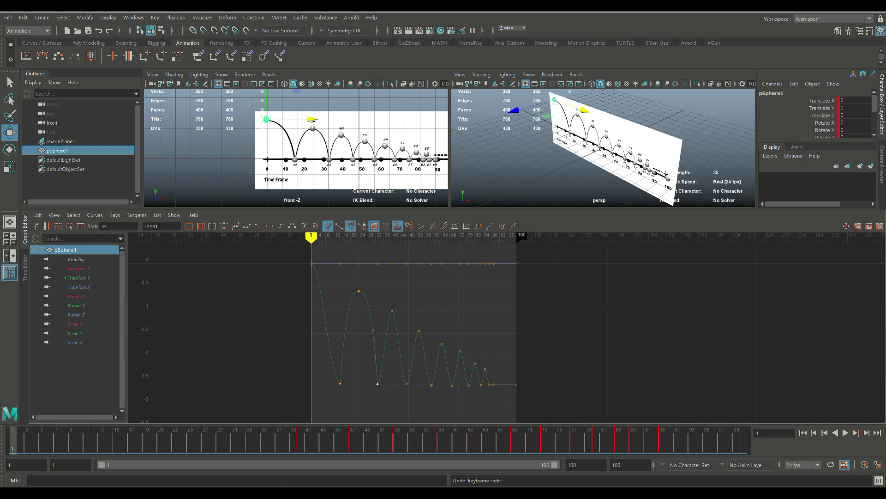
left_click_drag(361, 338, 361, 338)
left_click_drag(432, 384, 382, 330)
left_click(407, 384)
left_click(406, 383)
left_click_drag(381, 383, 404, 329)
middle_click_drag(404, 329, 400, 330)
Step: Raise the outgoing tangent at frame 47 and the incoming tangent at frame 59 to round the Translate Y arc peaking at frame 53
left_click(460, 383)
middle_click_drag(460, 384, 412, 330)
left_click(431, 385)
left_click_drag(377, 385, 374, 389)
scroll(377, 386, "up", 2)
middle_click_drag(377, 386, 454, 259, "alt")
scroll(455, 259, "down", 1)
left_click(455, 258)
Step: Raise the outgoing tangent at frame 59 and the incoming tangent at frame 69 to round the Translate Y arc peaking at frame 64
left_click(488, 364)
middle_click_drag(488, 364, 441, 314)
left_click(467, 364)
left_click(414, 363)
middle_click_drag(413, 364, 462, 310)
Step: Raise the outgoing tangent at frame 69 and the incoming tangent at frame 77 to round the Translate Y arc peaking at frame 73
left_click(521, 364)
middle_click_drag(521, 363, 473, 311)
left_click(467, 363)
left_click(494, 364)
left_click_drag(440, 364, 489, 310)
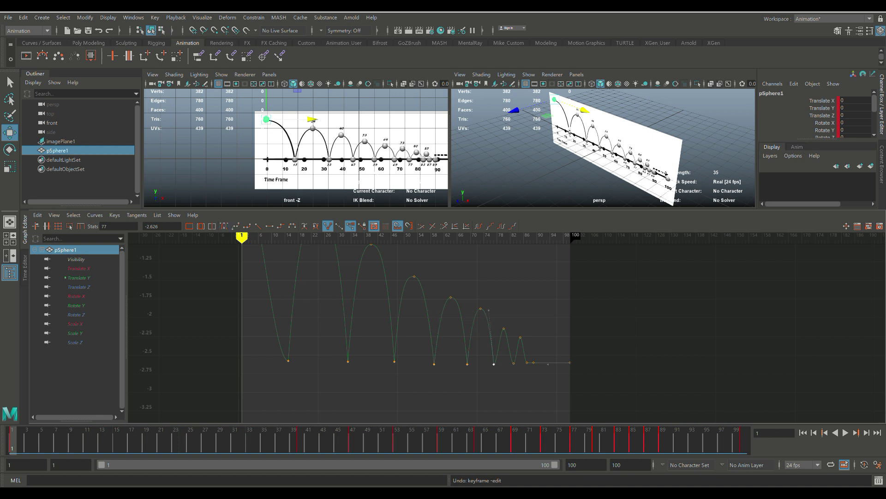
Step: Raise the outgoing tangent at frame 77 and the incoming tangent at frame 83 to round the Translate Y arc peaking at frame 80
middle_click_drag(530, 323, 499, 310)
left_click(513, 363)
left_click(460, 363)
middle_click_drag(459, 363, 508, 310)
Step: Raise the outgoing tangent at frame 83 and the incoming tangent at frame 87 to round the Translate Y arc peaking at frame 85
left_click(514, 363)
left_click(568, 363)
middle_click_drag(568, 363, 523, 309)
left_click(526, 363)
left_click(472, 363)
middle_click_drag(473, 362, 522, 309)
Step: Enlarge the viewports and play back the bounce in the front view to compare the sphere's path with the chart
left_click_drag(443, 209, 443, 280)
scroll(296, 183, "up", 2)
left_click_drag(287, 114, 262, 114)
key("ctrl+z")
middle_click_drag(323, 185, 255, 169, "alt")
left_click_drag(138, 441, 50, 441)
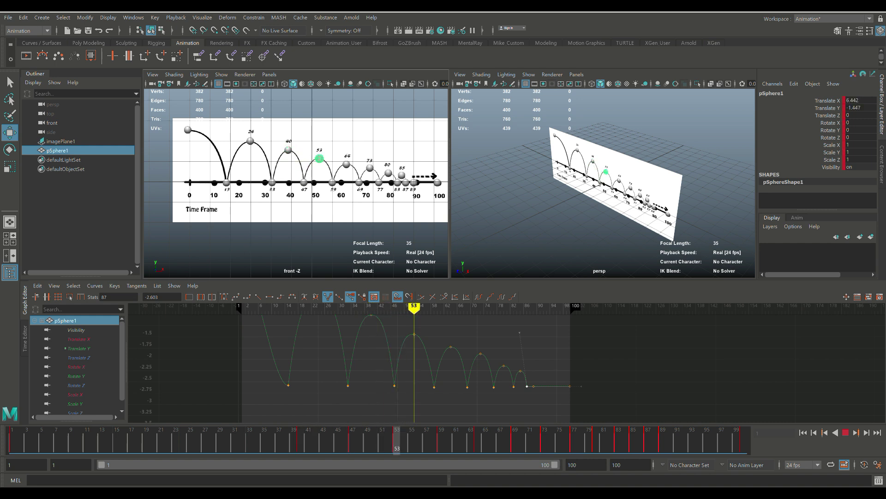
mouse_move(514, 307)
left_mouse_down()
mouse_move(550, 308)
mouse_move(371, 307)
left_mouse_up()
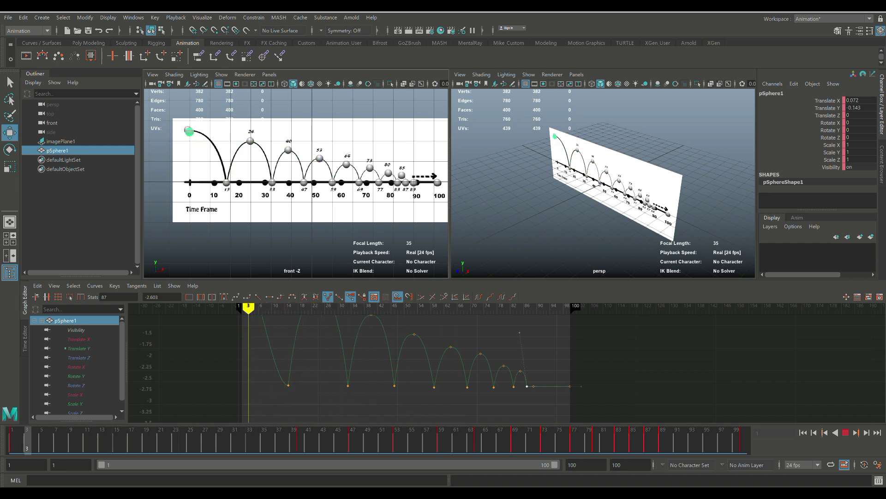
key("Escape")
Step: Pull the incoming Translate Y tangent at frame 15 steeply upward so the ball's first fall follows the chart's arc
left_click(288, 385)
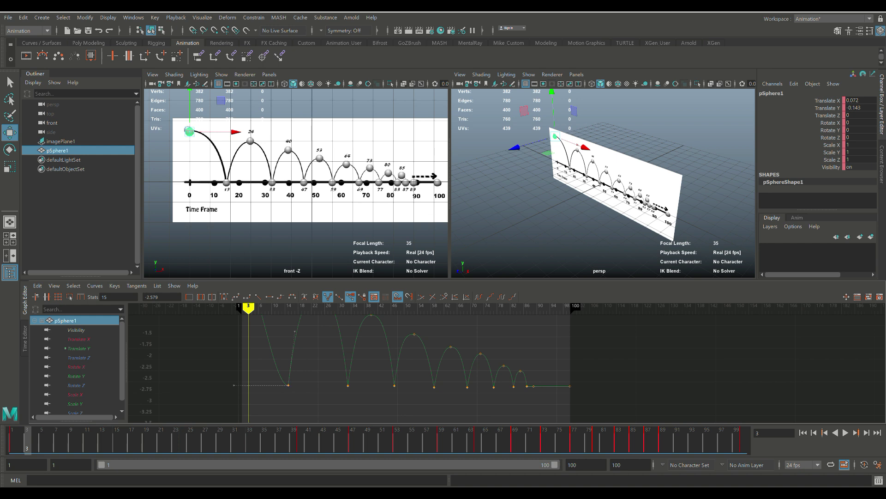
left_click_drag(242, 377, 280, 331)
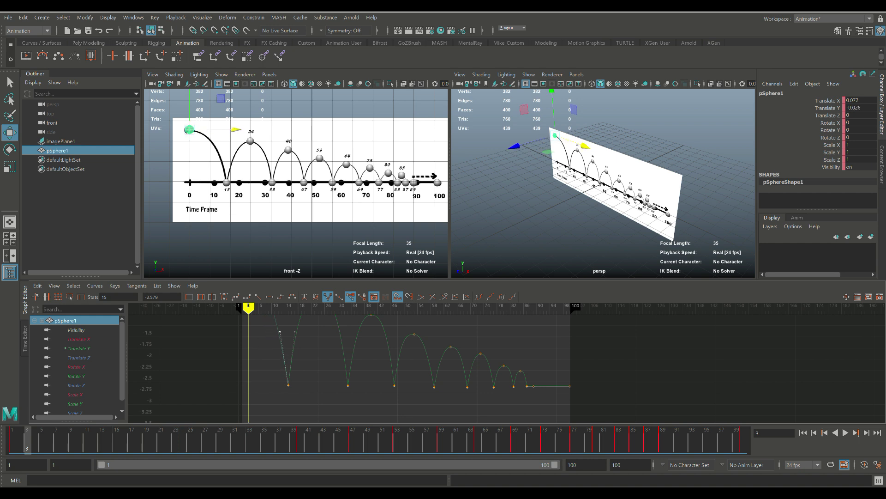
key("a")
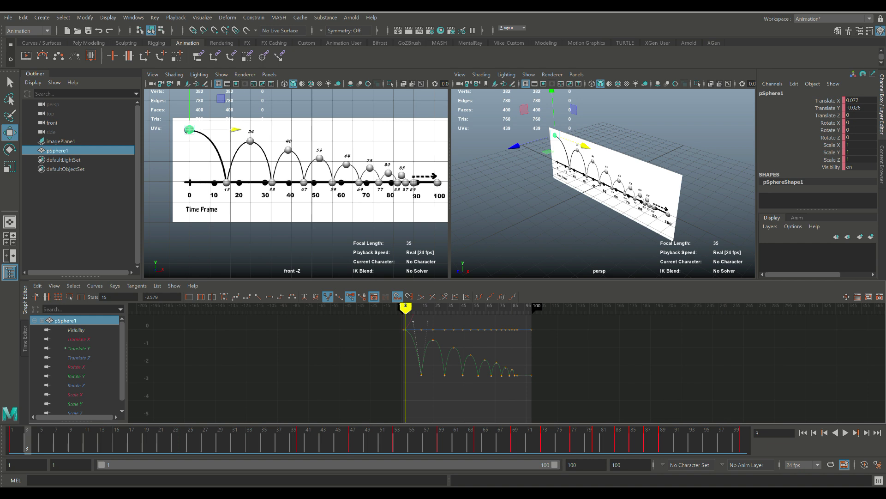
Step: Play the animation again from frame 1 to check the corrected first fall and the following bounces
key("alt+v")
key("alt+shift+v")
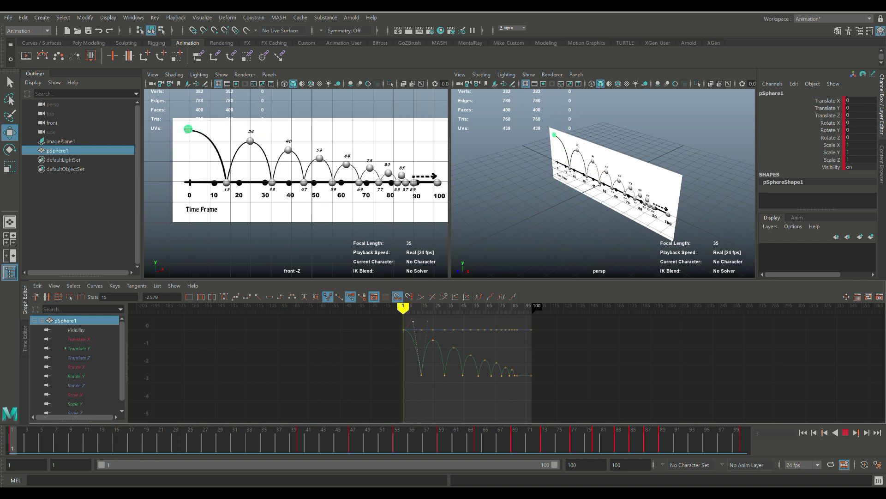
key("alt+v")
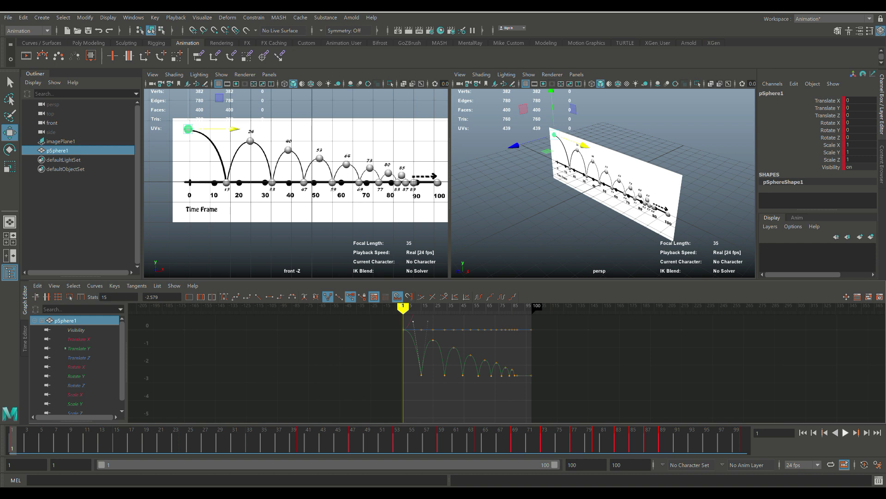
key("alt+v")
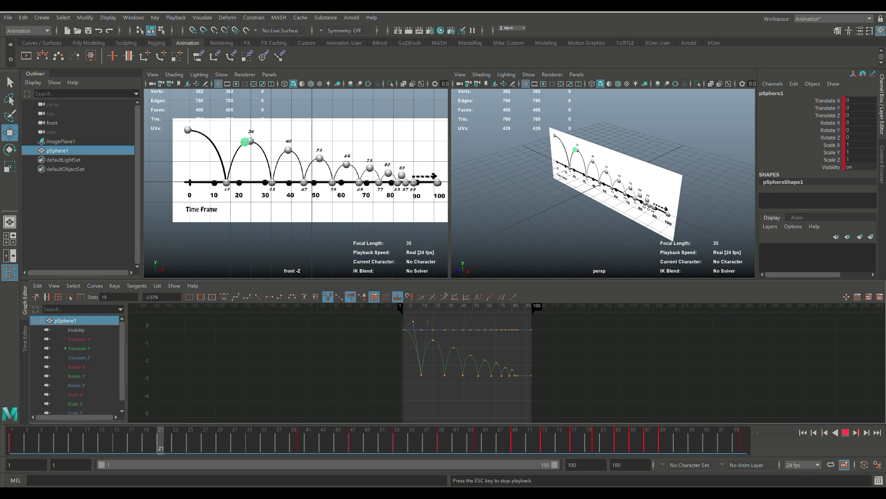